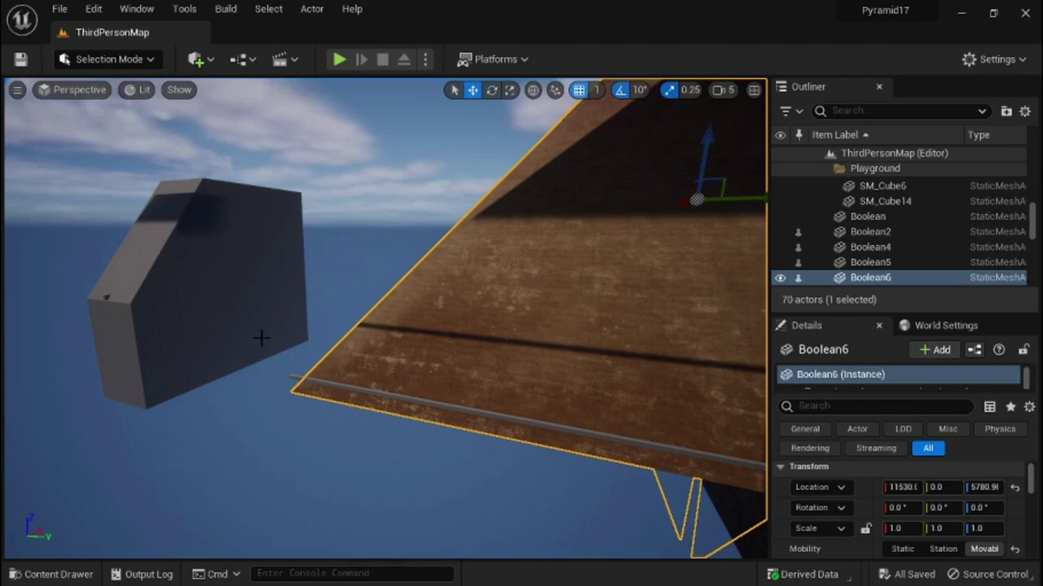
- Select the grey Merge4 block and fly the camera down into the pyramid's stair passage
left_click(207, 303)
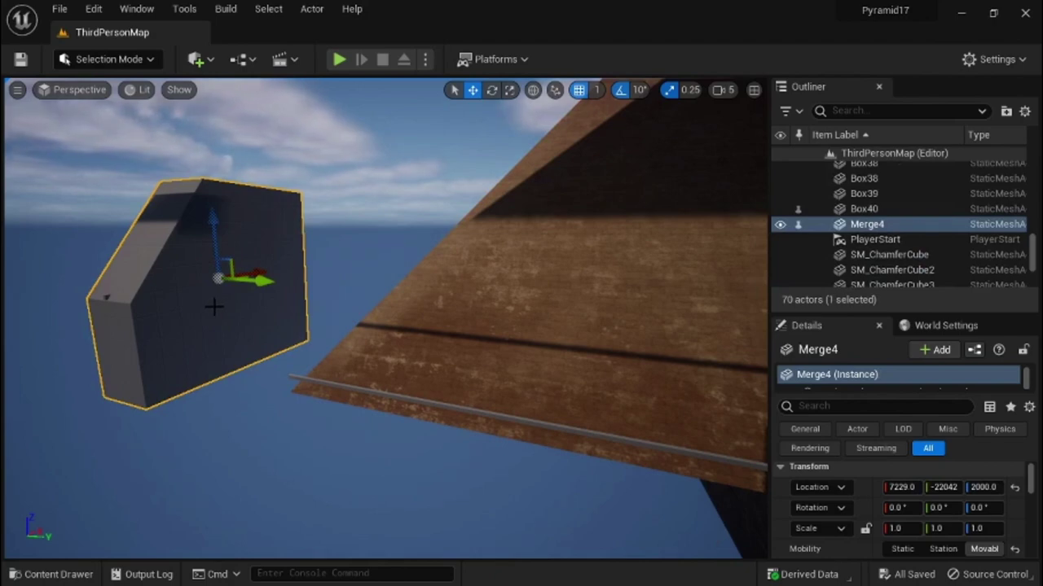
middle_click_drag(214, 308, 49, 308)
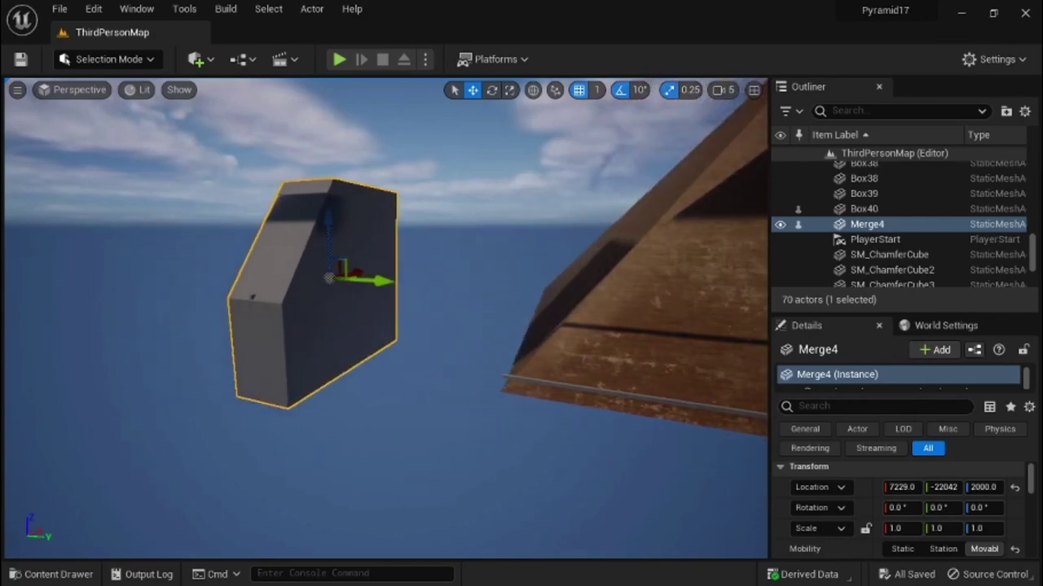
mouse_move(49, 308)
left_mouse_down()
mouse_move(24, 244)
mouse_move(25, 204)
left_mouse_up()
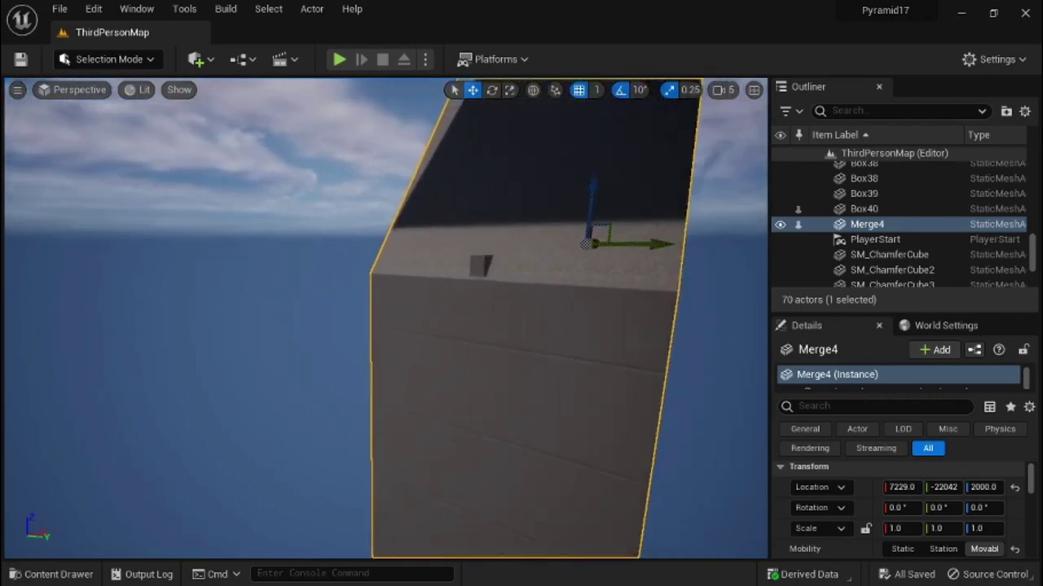
left_click_drag(334, 233, 334, 232)
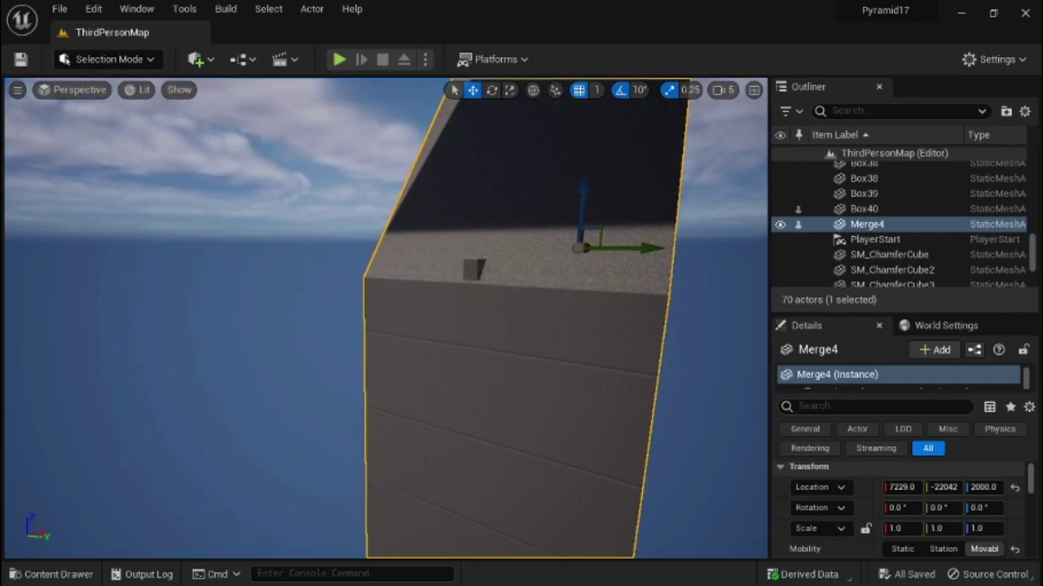
left_click_drag(503, 326, 464, 325)
mouse_move(464, 326)
right_mouse_down()
mouse_move(518, 523)
mouse_move(539, 551)
right_mouse_up()
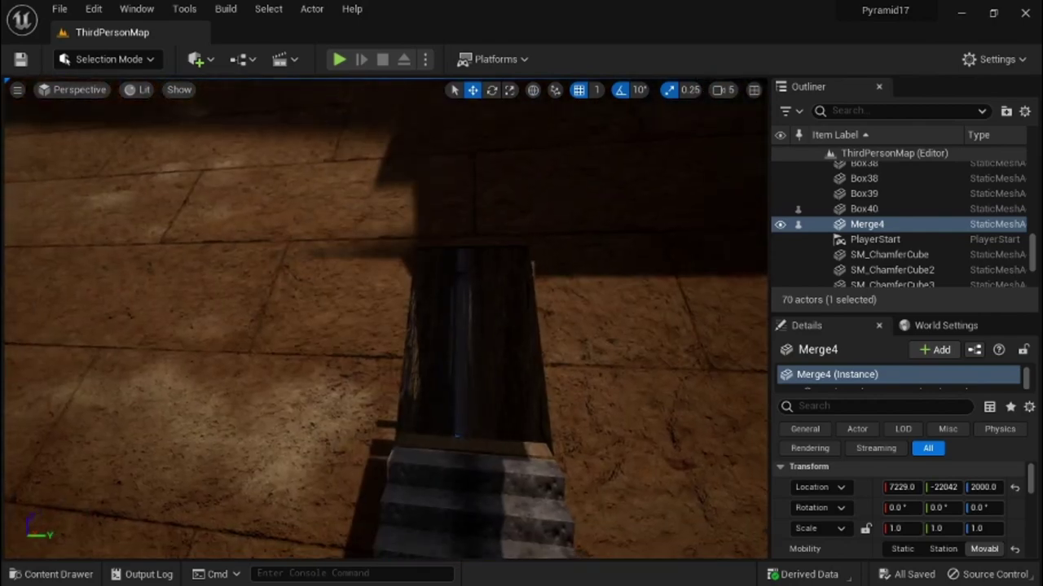
- Fly over the staircase, zoom out to the pyramid and floor slab, and select Boolean6
right_click_drag(545, 298, 544, 298)
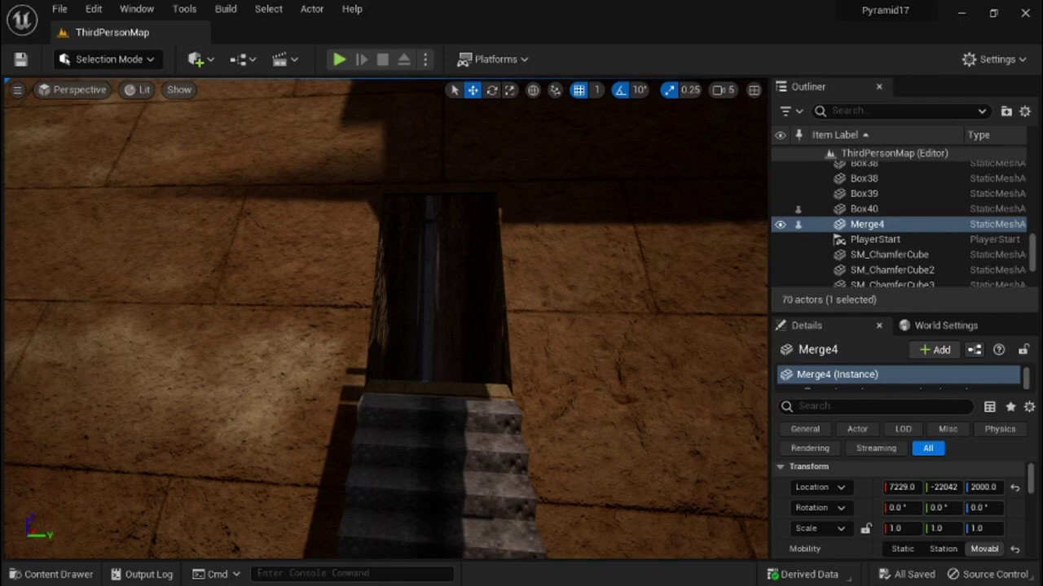
scroll(386, 319, "down", 5)
scroll(386, 320, "down", 5)
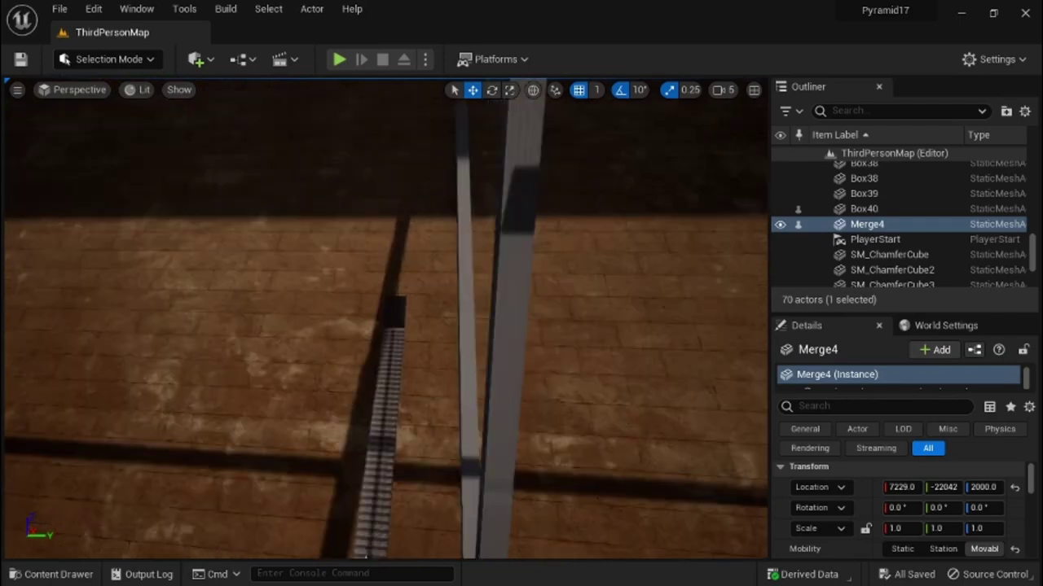
scroll(386, 319, "down", 2)
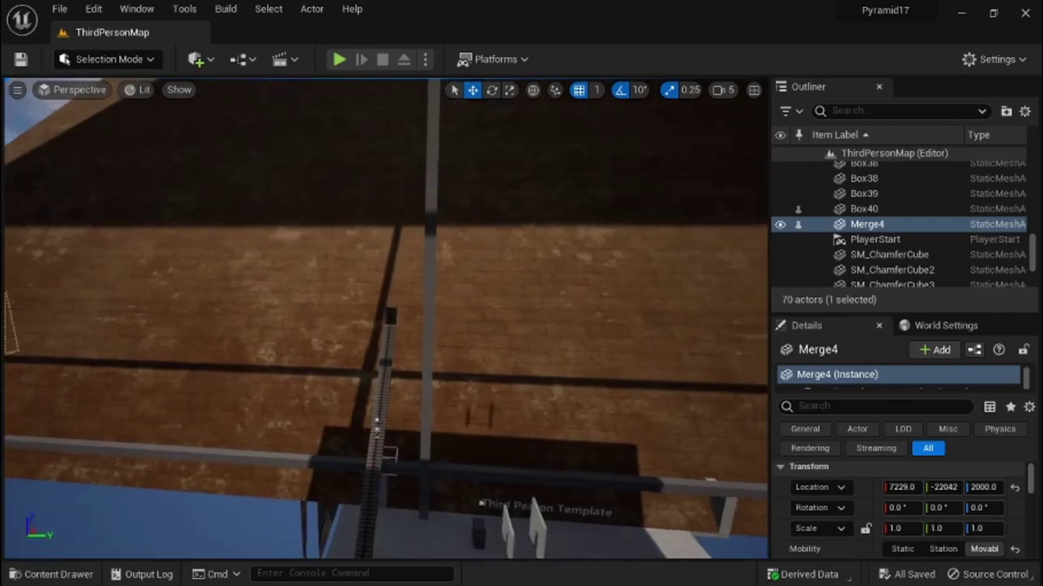
scroll(386, 320, "down", 2)
scroll(386, 320, "down", 2)
scroll(386, 319, "down", 2)
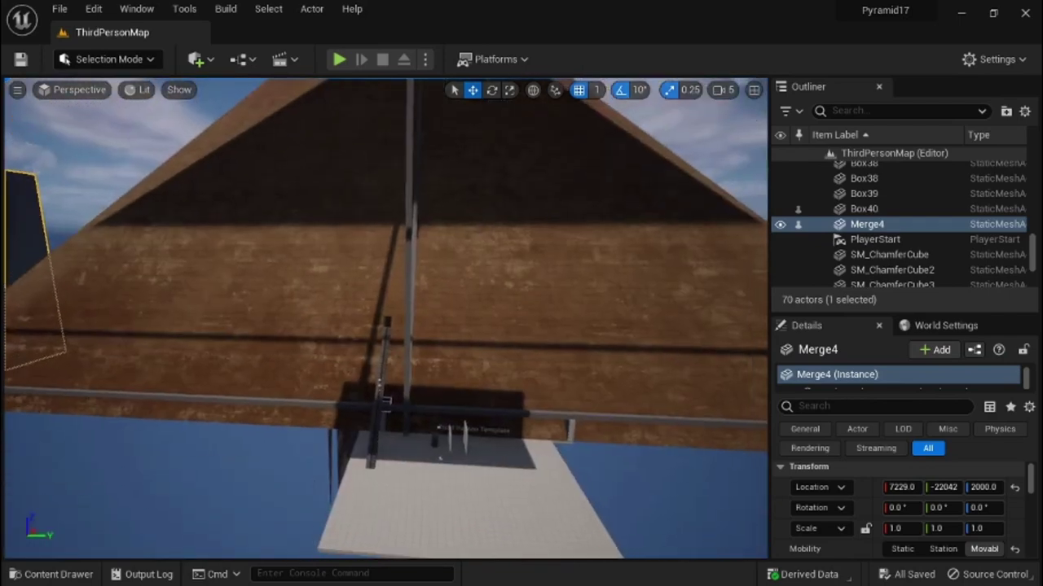
left_click(281, 231)
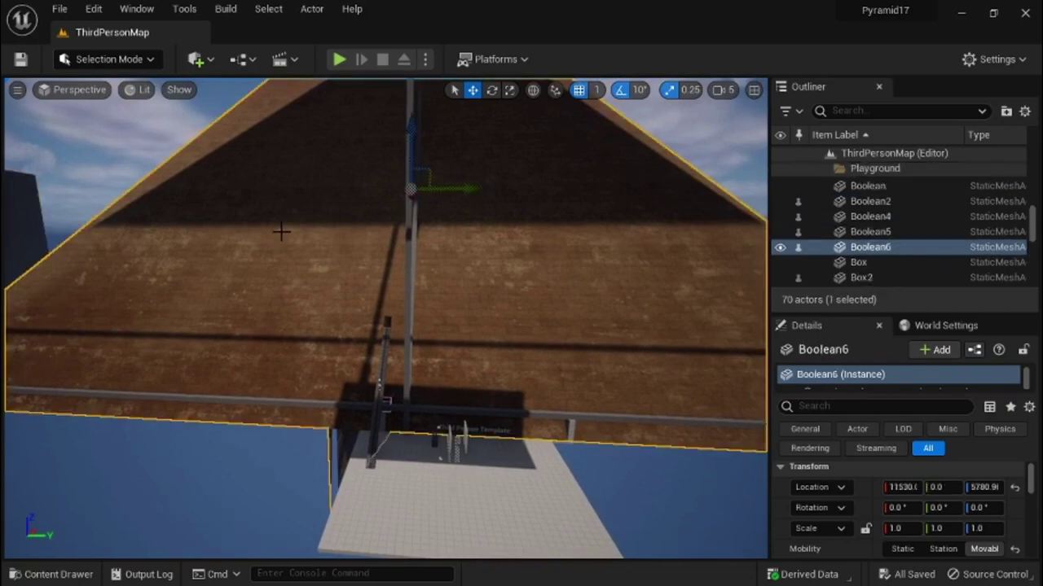
- Set Boolean6's Location Y to 22222 in the Details panel
left_click(950, 487)
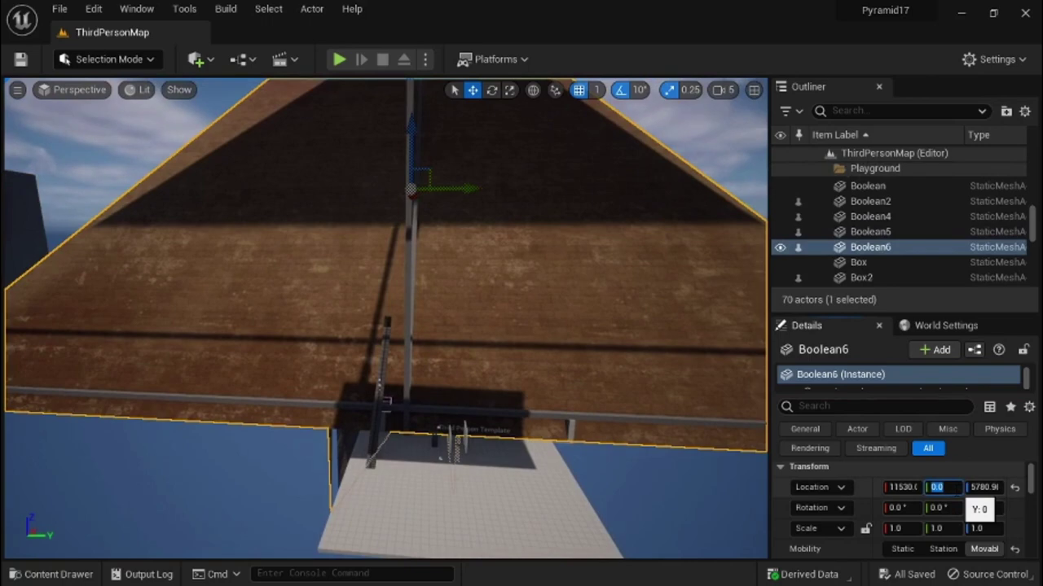
type("22")
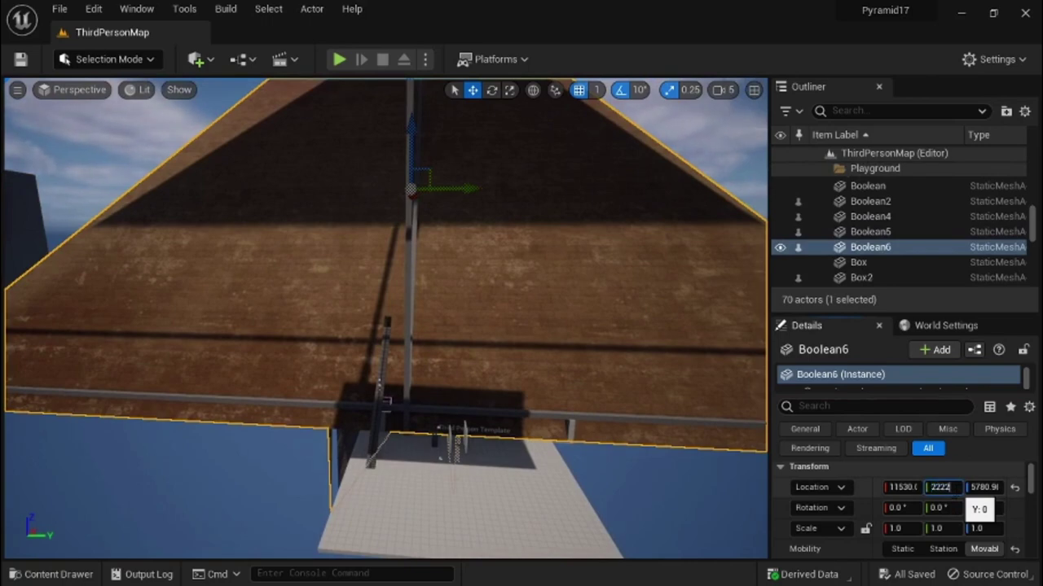
type("2")
key("Return")
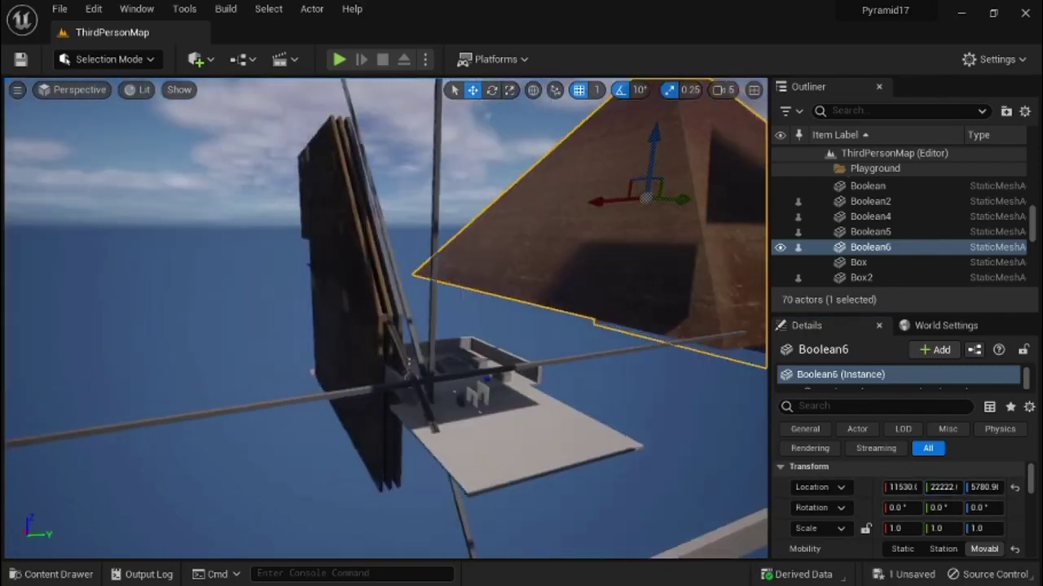
- Select the Boolean5 wall panel and drag it far out along the Y axis
right_click_drag(383, 318, 513, 310)
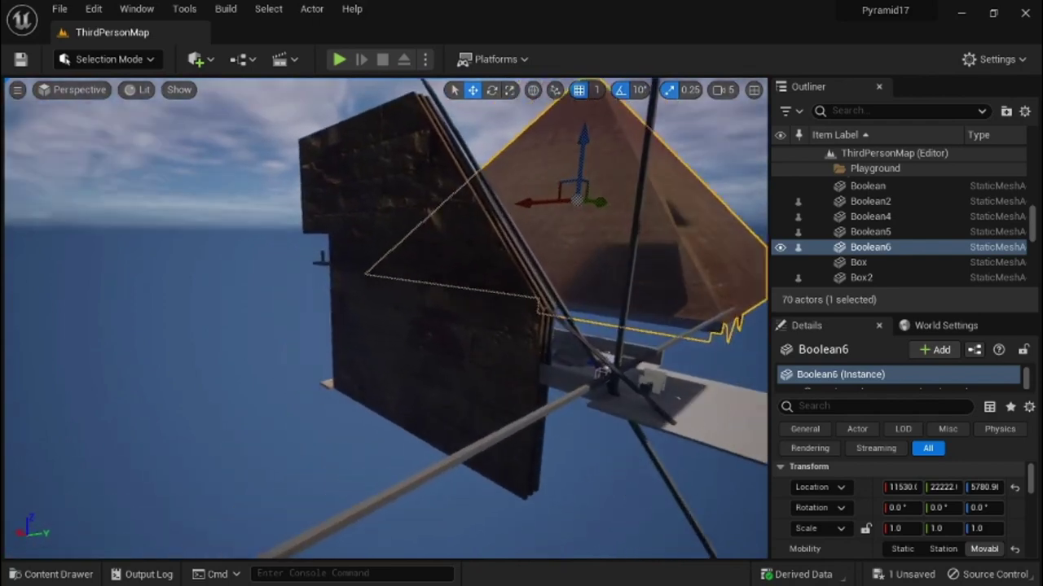
right_click_drag(513, 310, 466, 240)
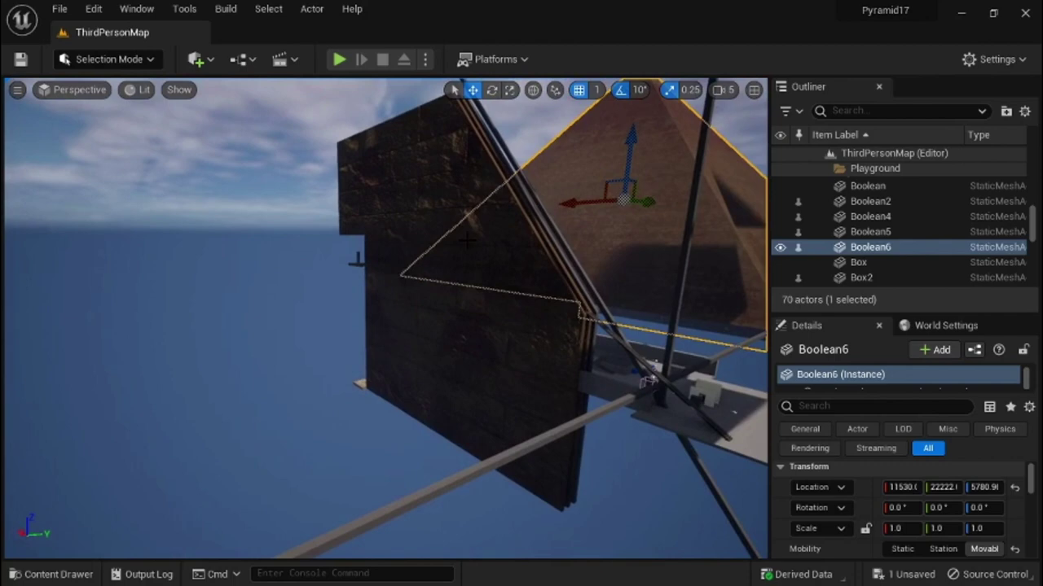
left_click(399, 208)
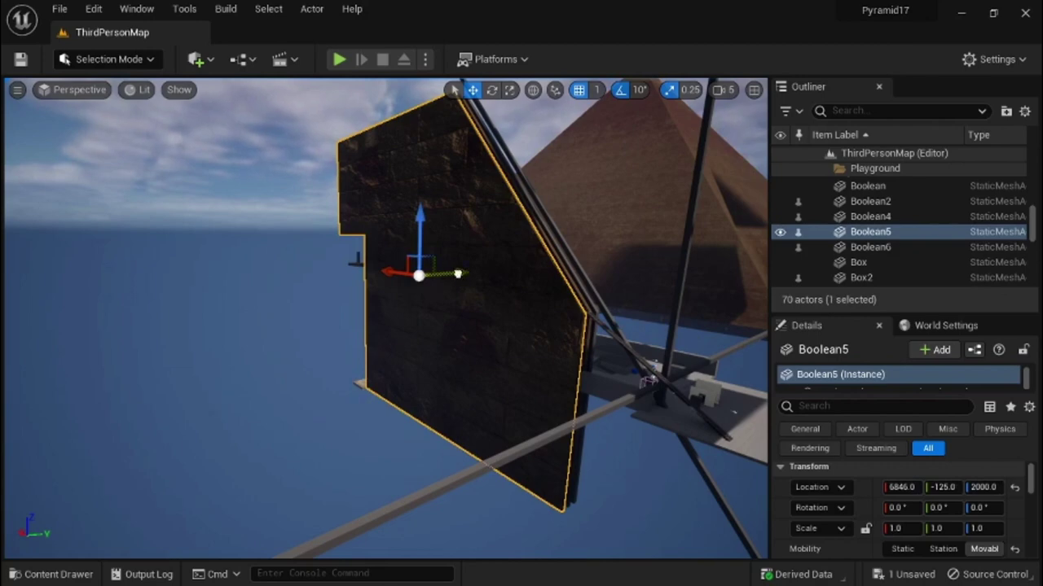
left_click_drag(457, 274, 209, 353)
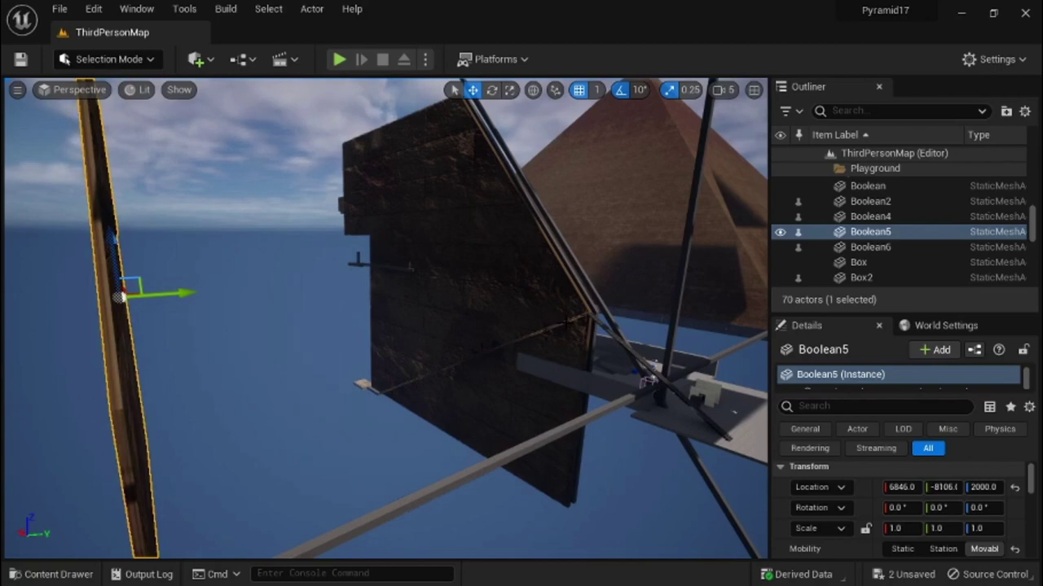
- Inspect Stairs6, Box35, Box38 and Boolean4 by selecting each in turn
left_click(567, 323)
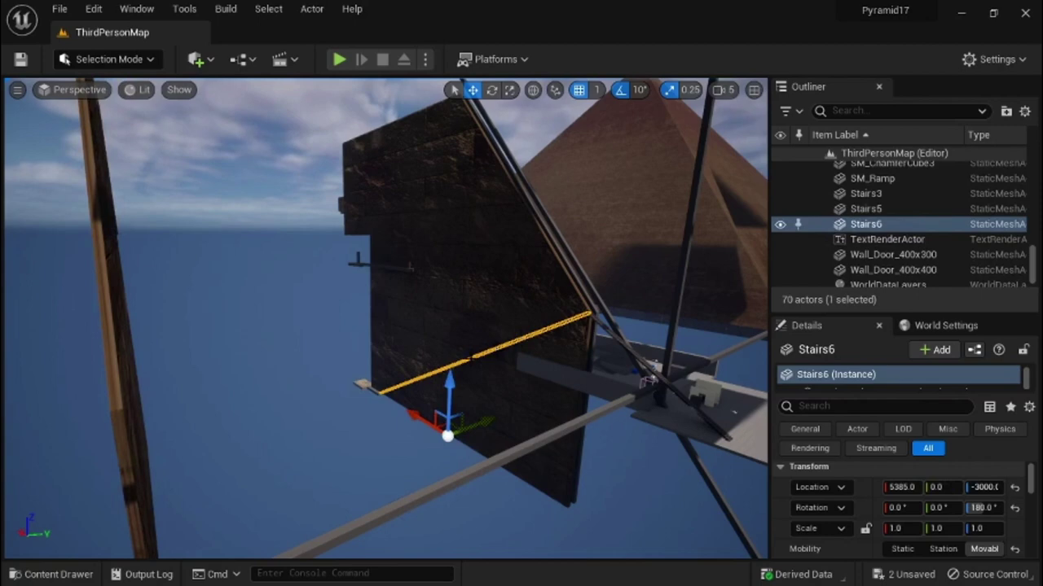
left_click(361, 383)
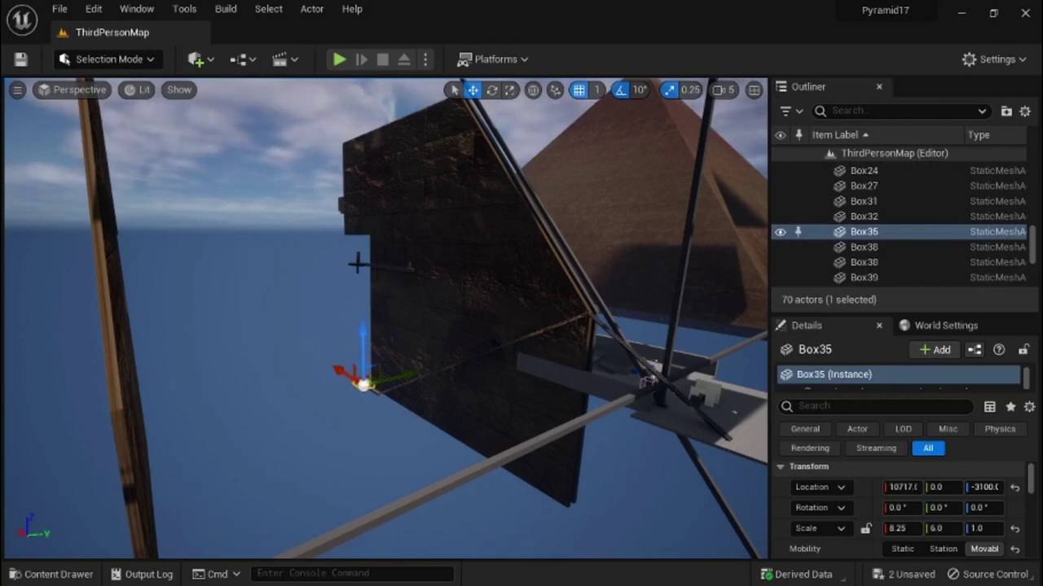
left_click(357, 263)
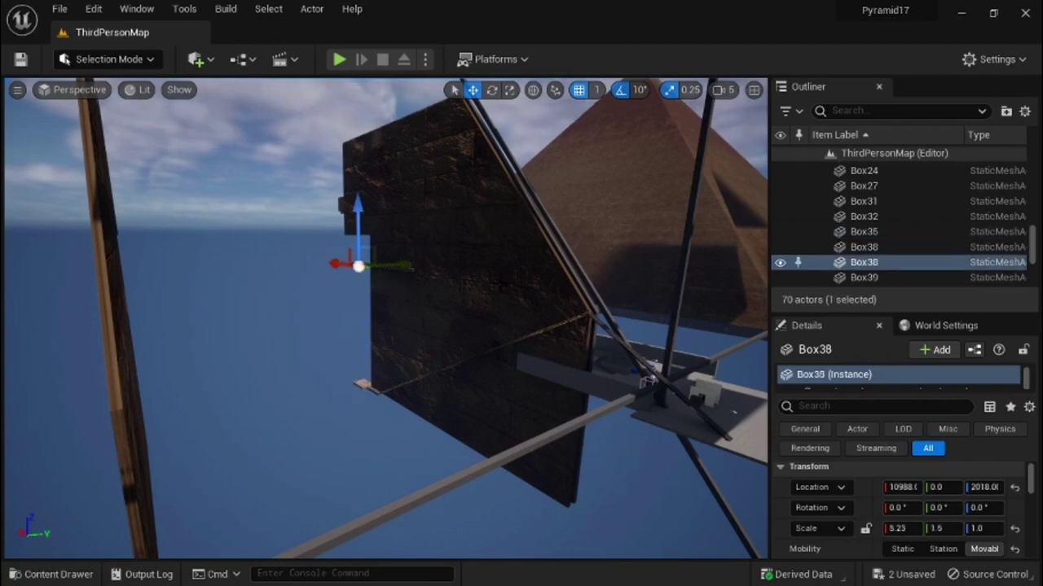
left_click(357, 263)
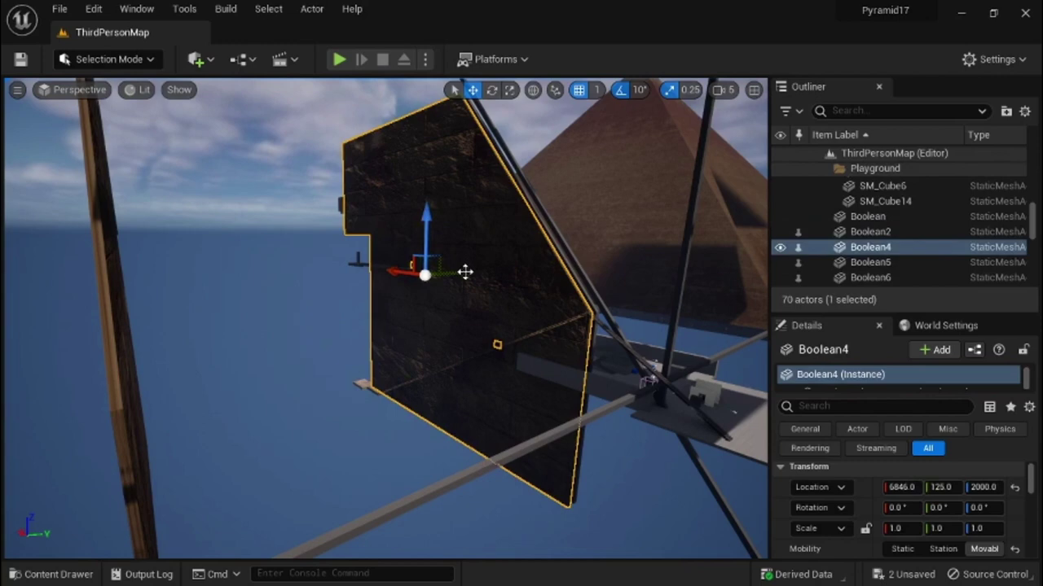
- Drag Boolean4 out along Y, then check Boolean2, Stairs3 and Box31
mouse_move(464, 274)
left_mouse_down()
mouse_move(294, 346)
mouse_move(313, 349)
left_mouse_up()
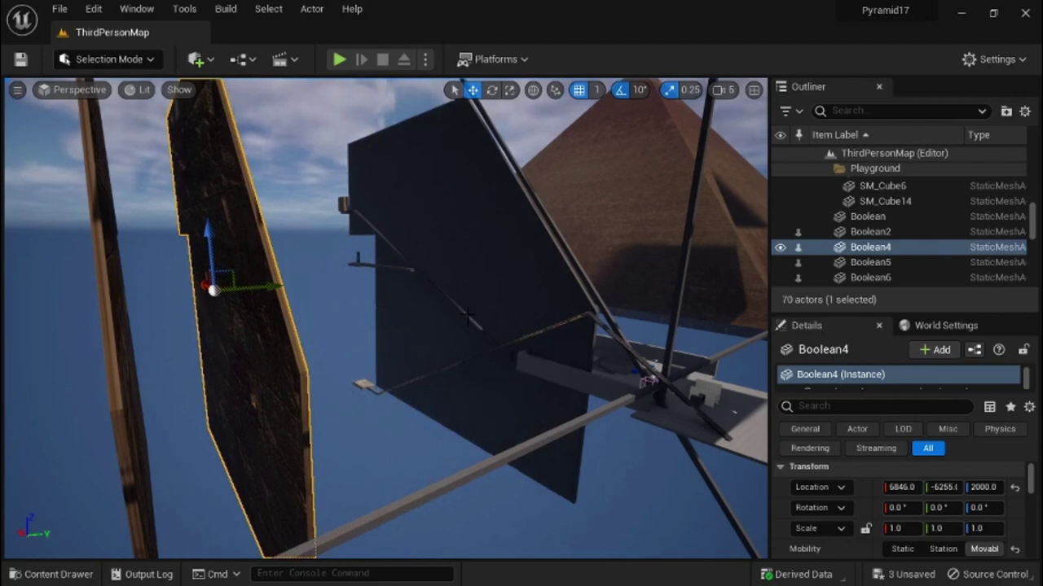
left_click(466, 316)
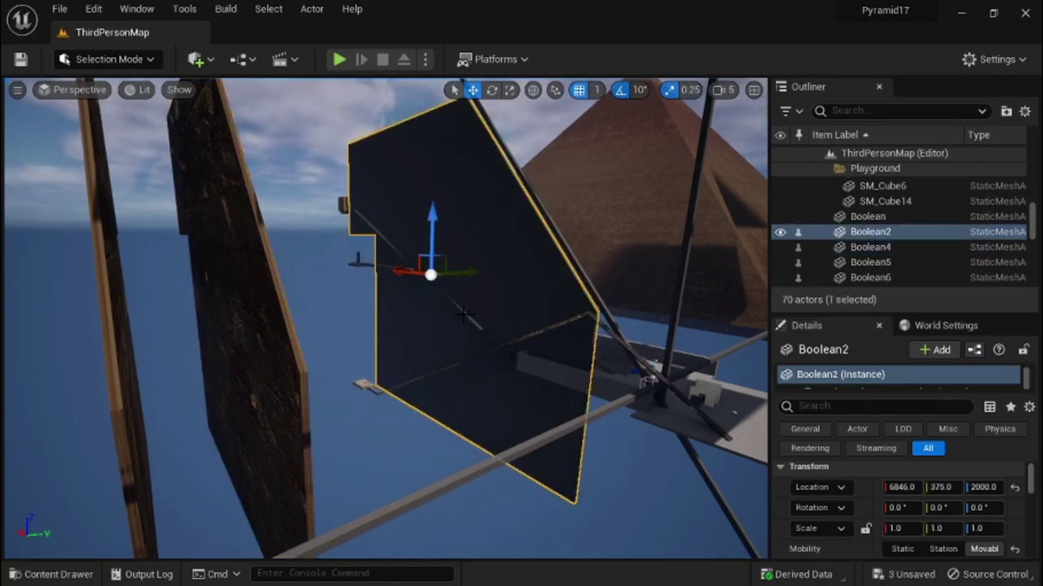
left_click(463, 316)
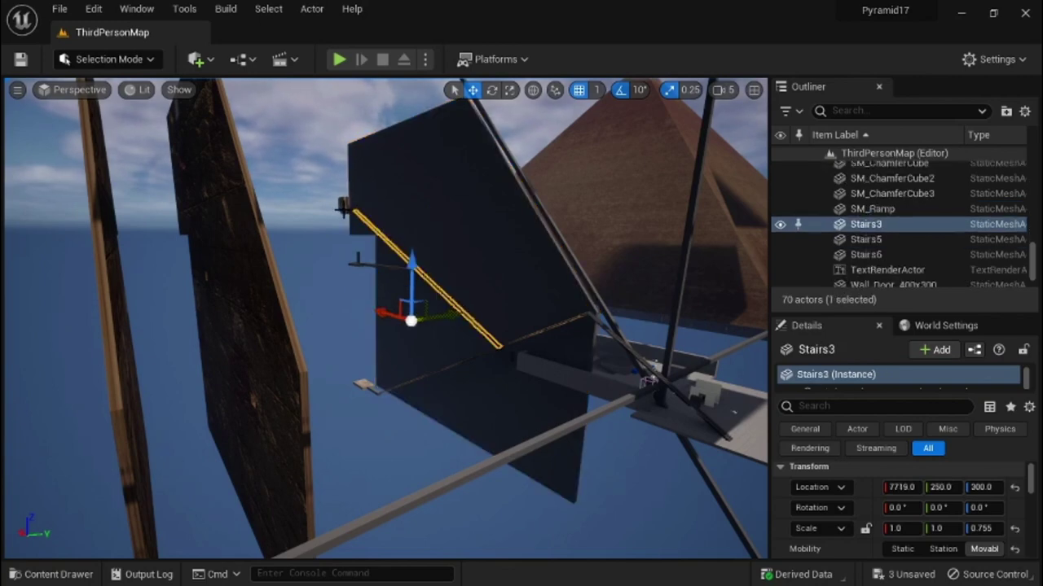
left_click(346, 211)
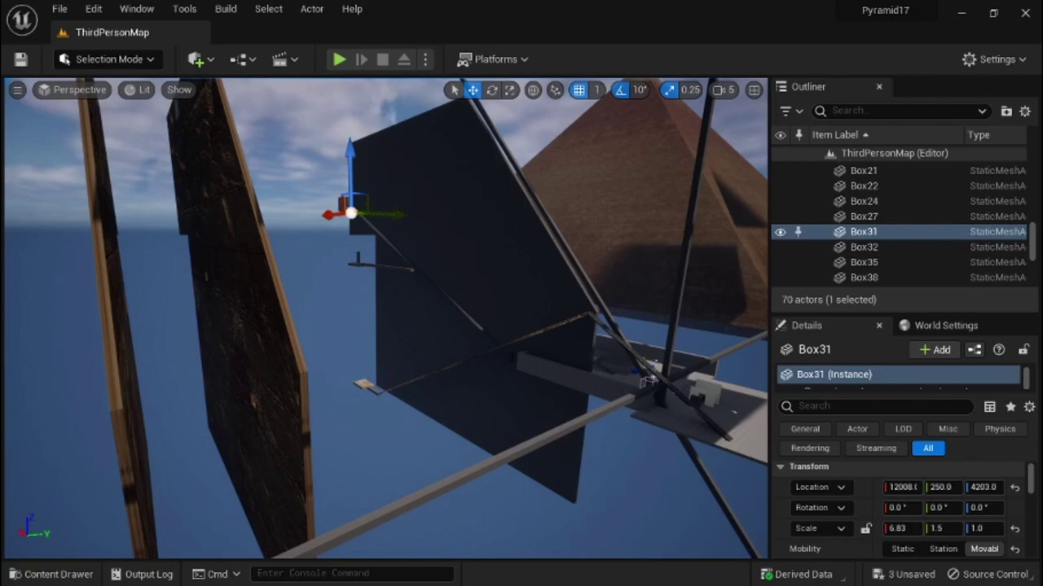
- Orbit around the separated walls, reselecting Boolean4 and Boolean2 to inspect the exposed stairs
right_click_drag(648, 380, 521, 359)
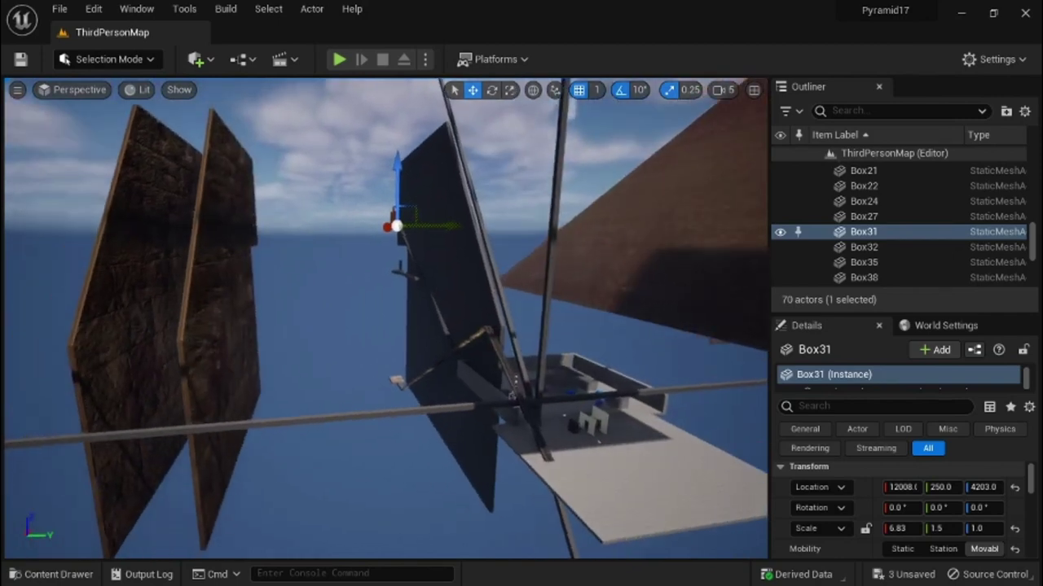
right_click_drag(521, 359, 405, 268)
left_click(283, 294)
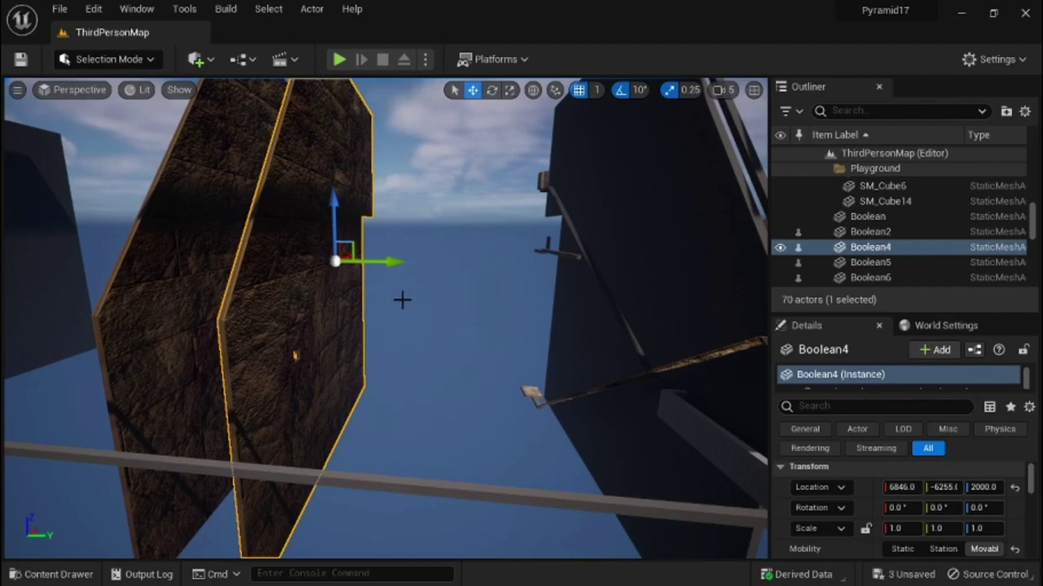
left_click(683, 231)
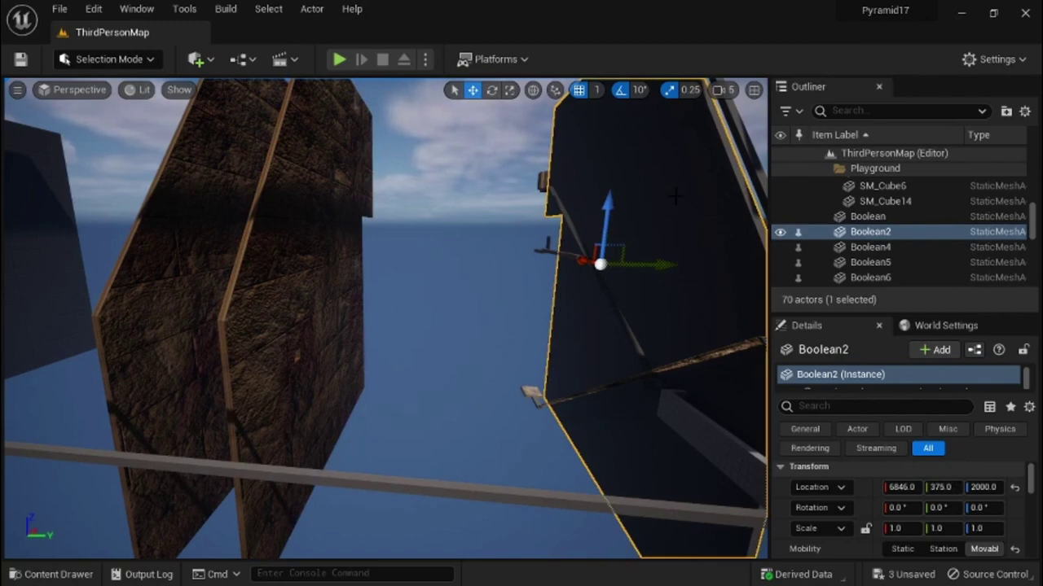
right_click_drag(386, 318, 386, 326)
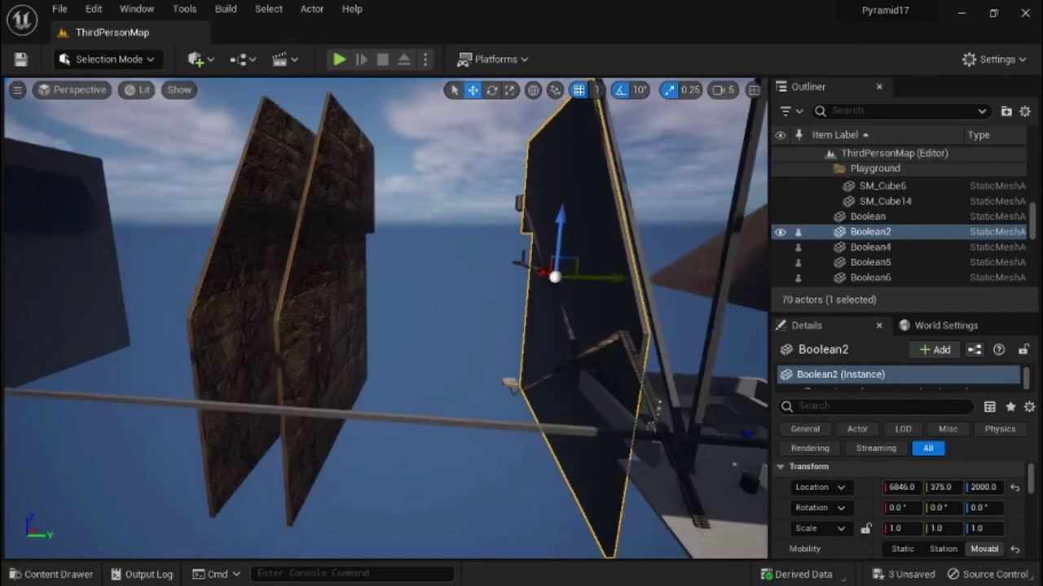
key("a")
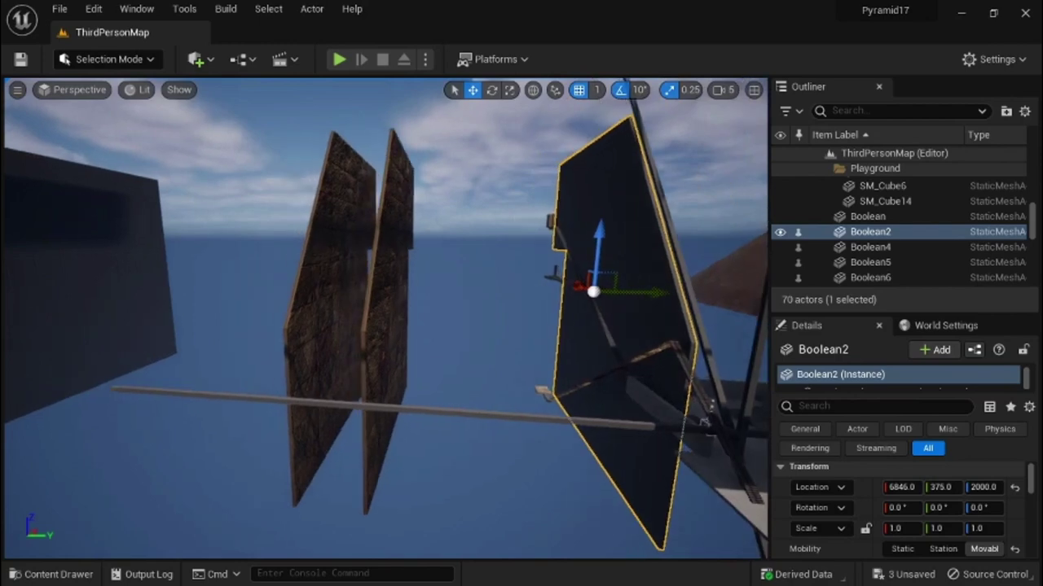
right_click_drag(386, 326, 650, 14)
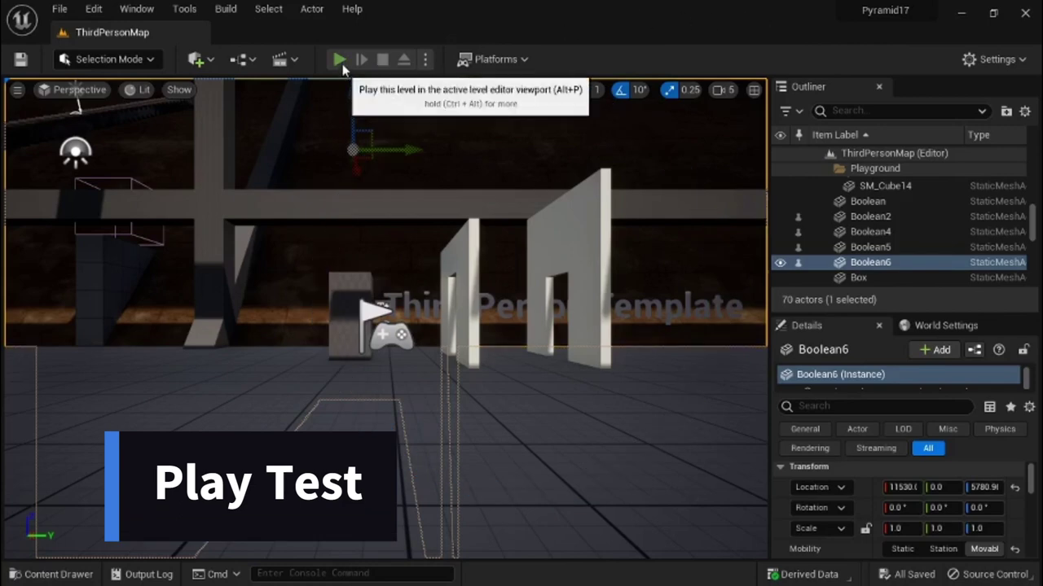
- Start Play in Editor and run the character up the staircase to the passage opening
left_click(341, 63)
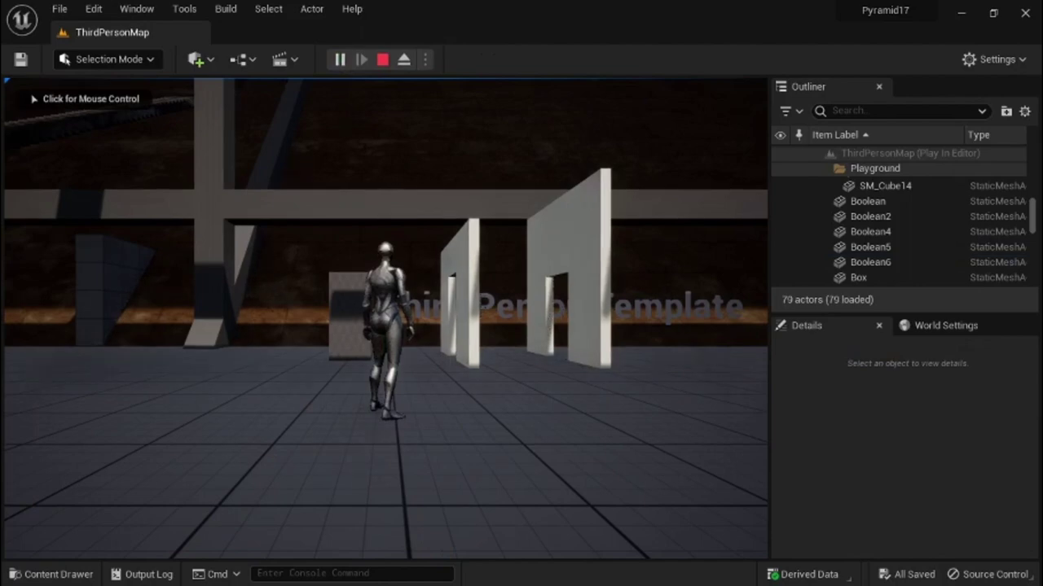
left_click(385, 318)
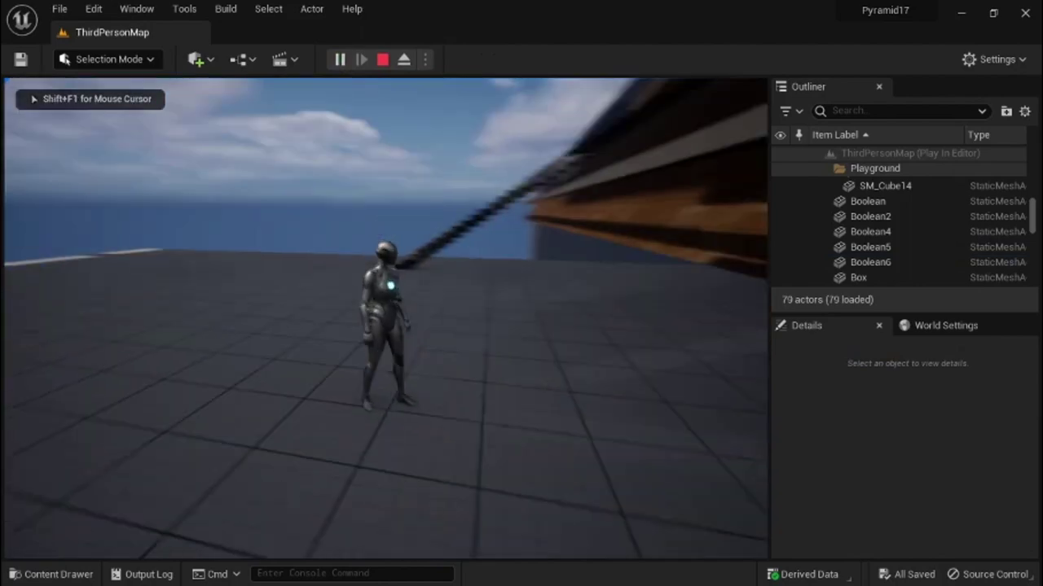
key("w")
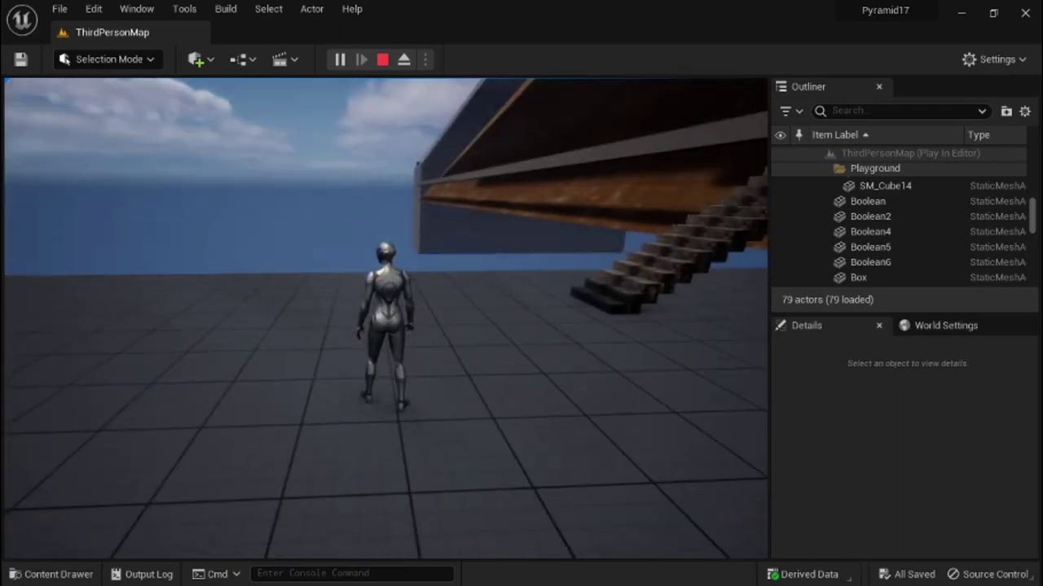
key("w")
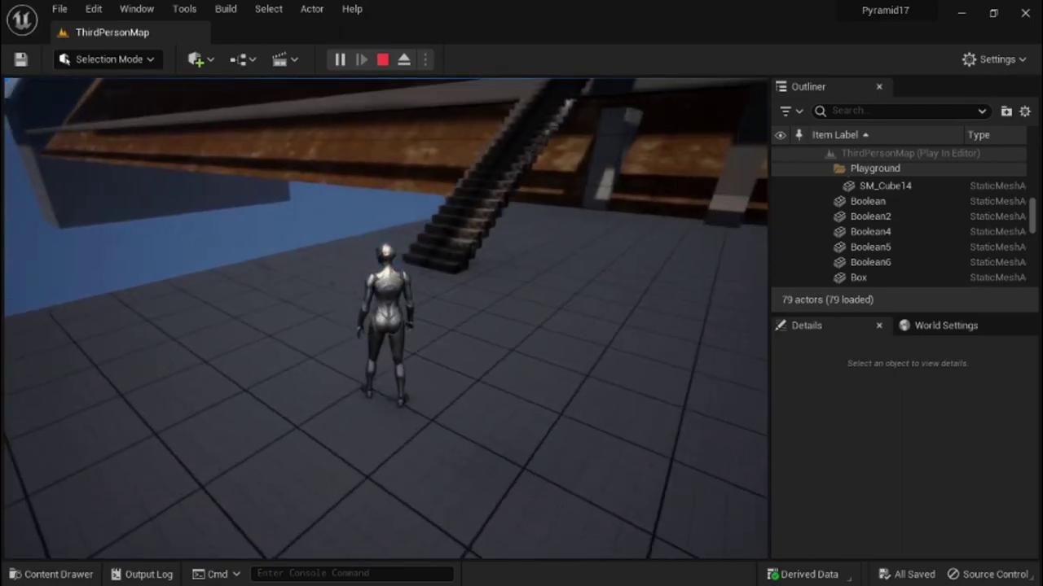
key("w")
key("w")
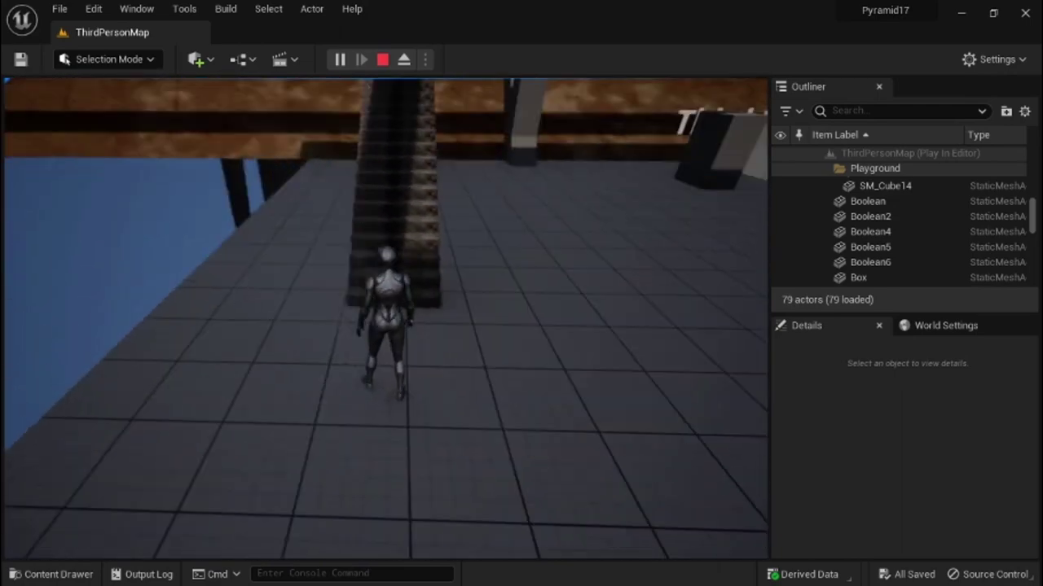
key("w")
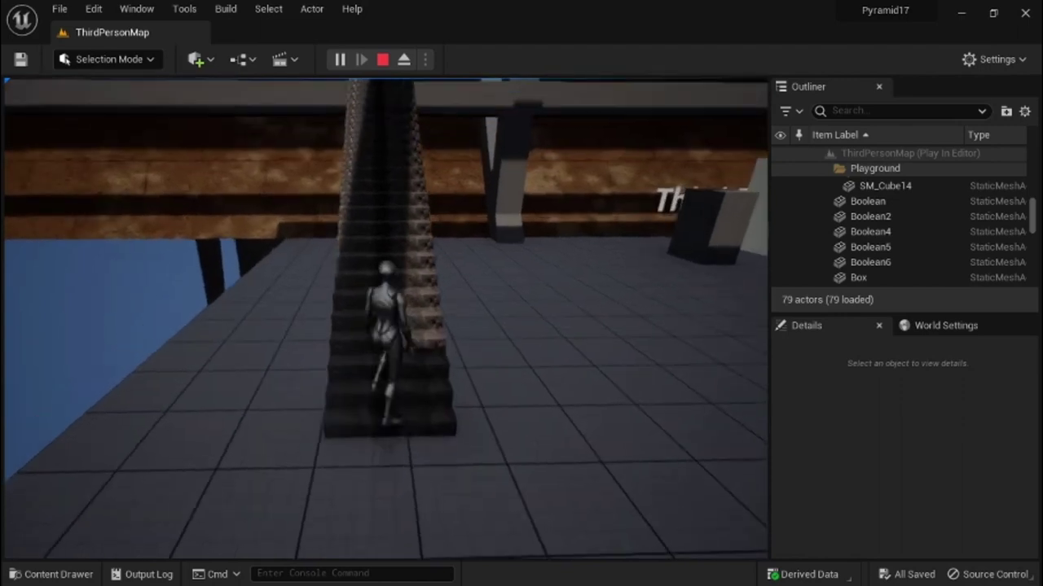
key("w")
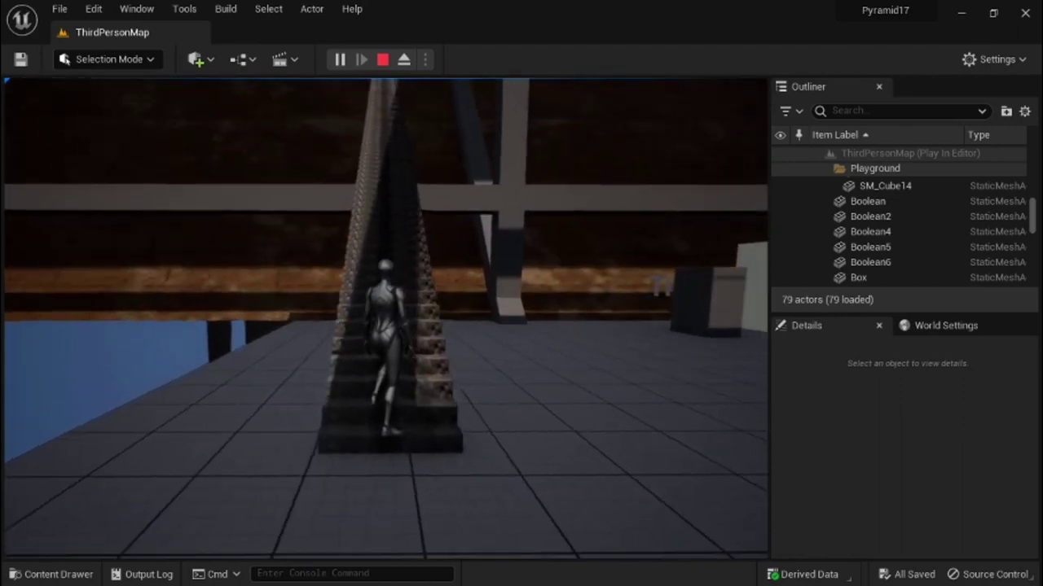
key("w")
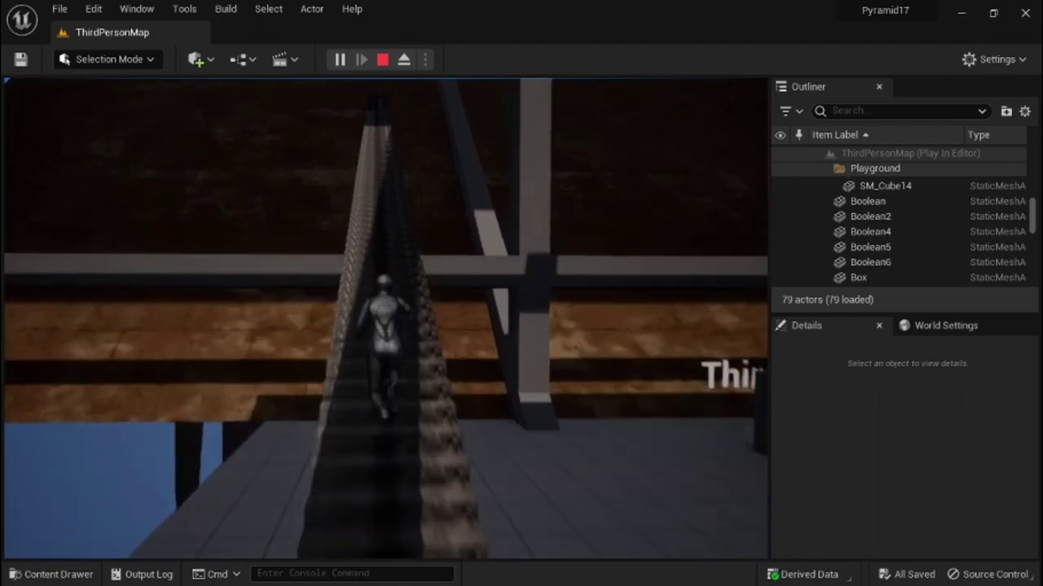
key("w")
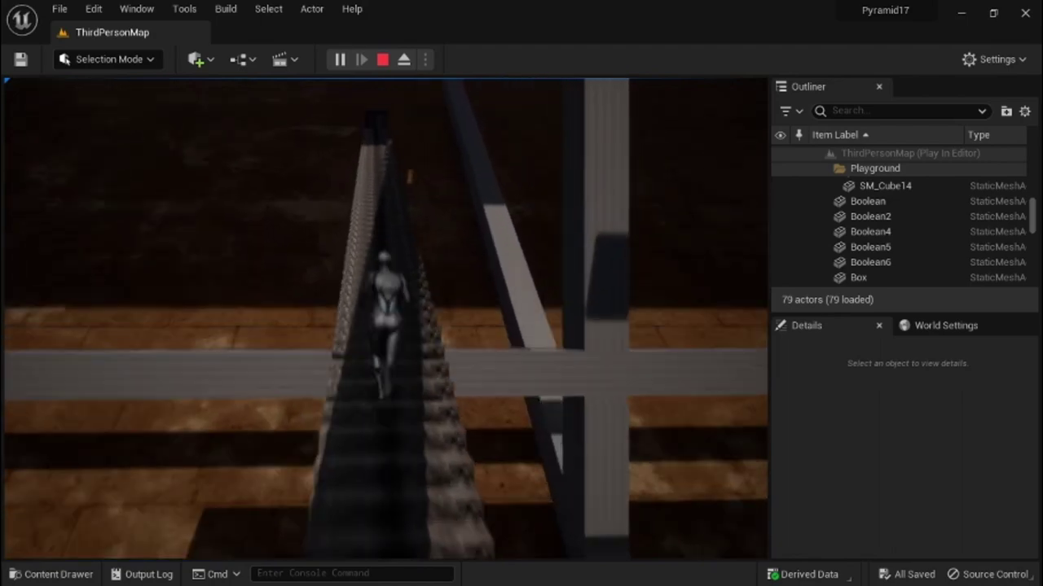
key("w")
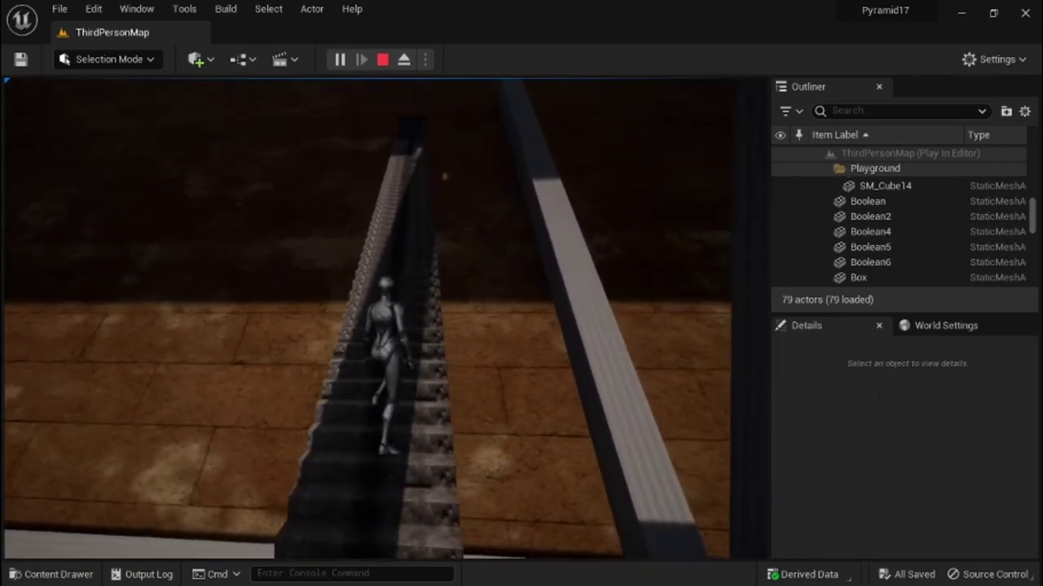
key("w")
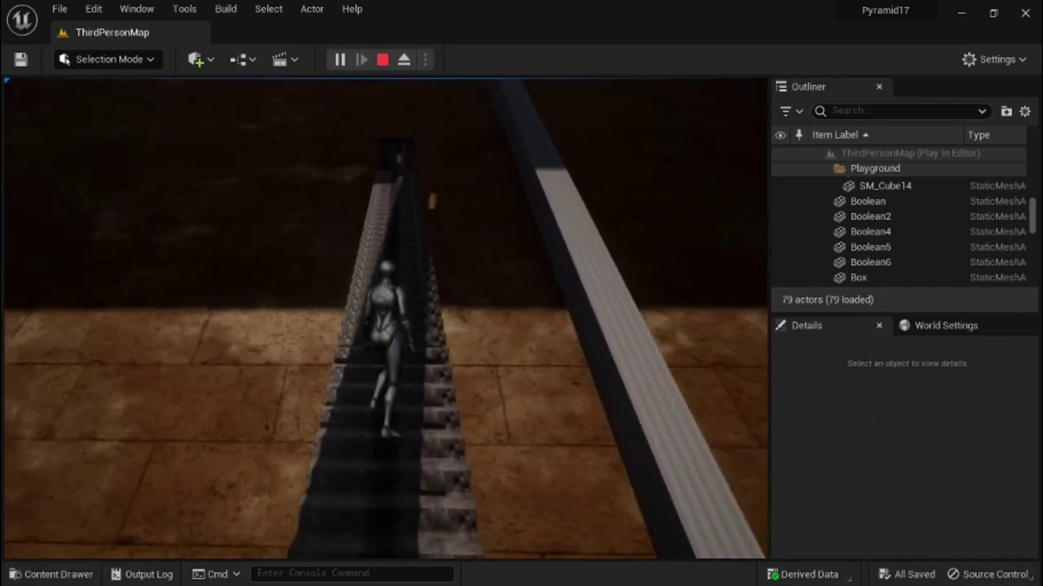
key("w")
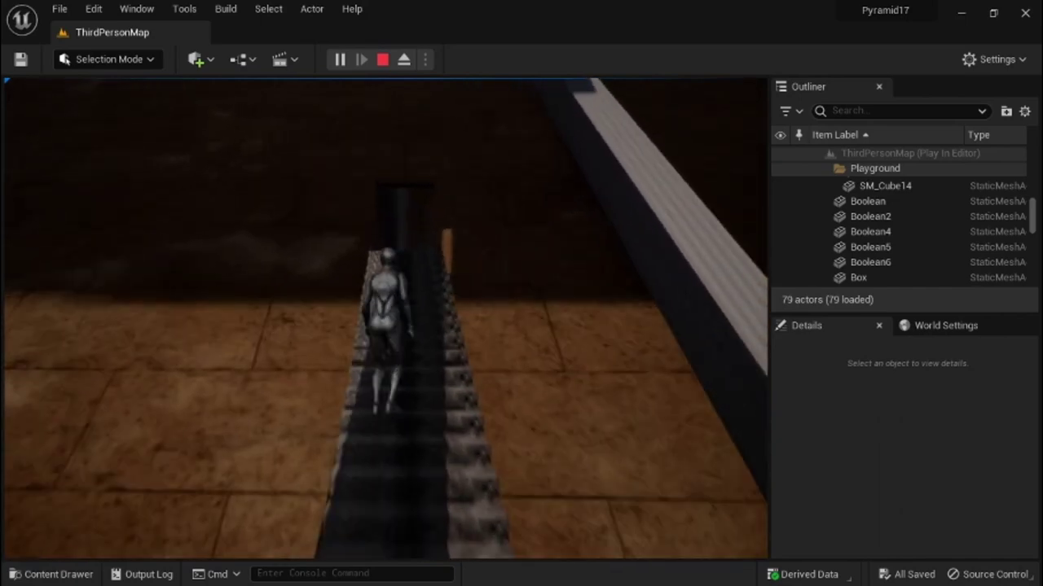
key("w")
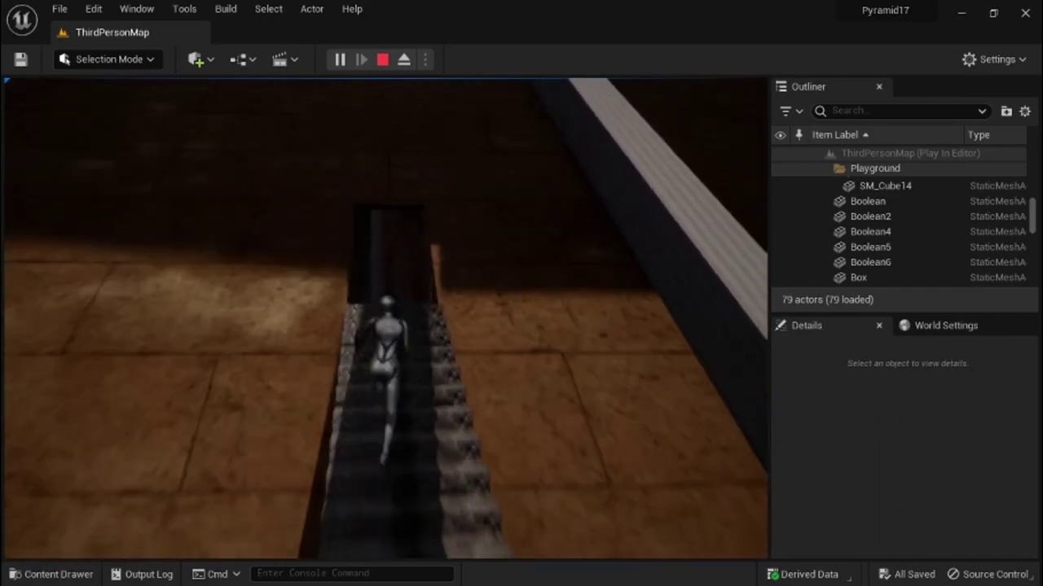
key("w")
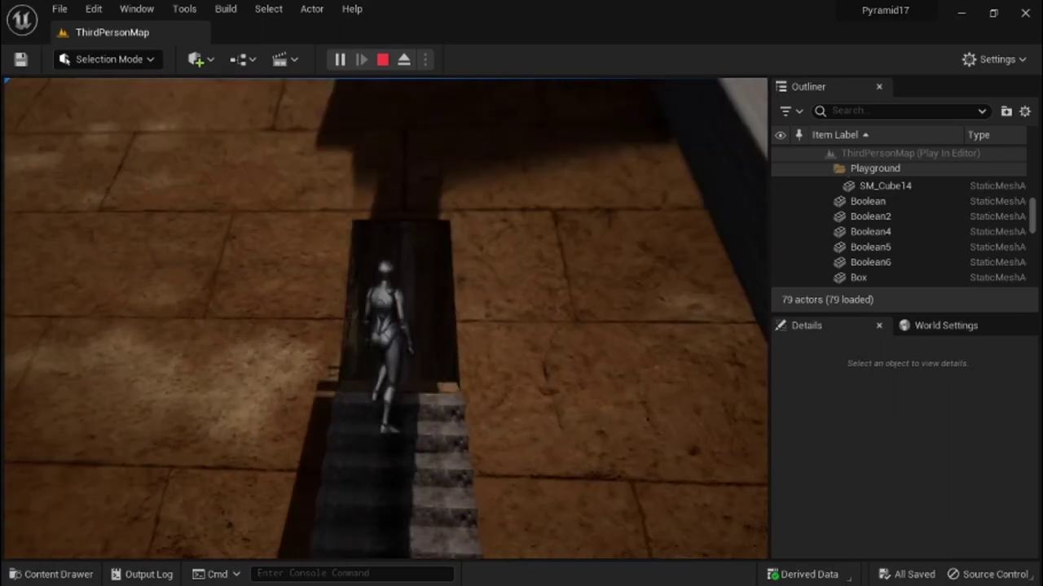
key("w")
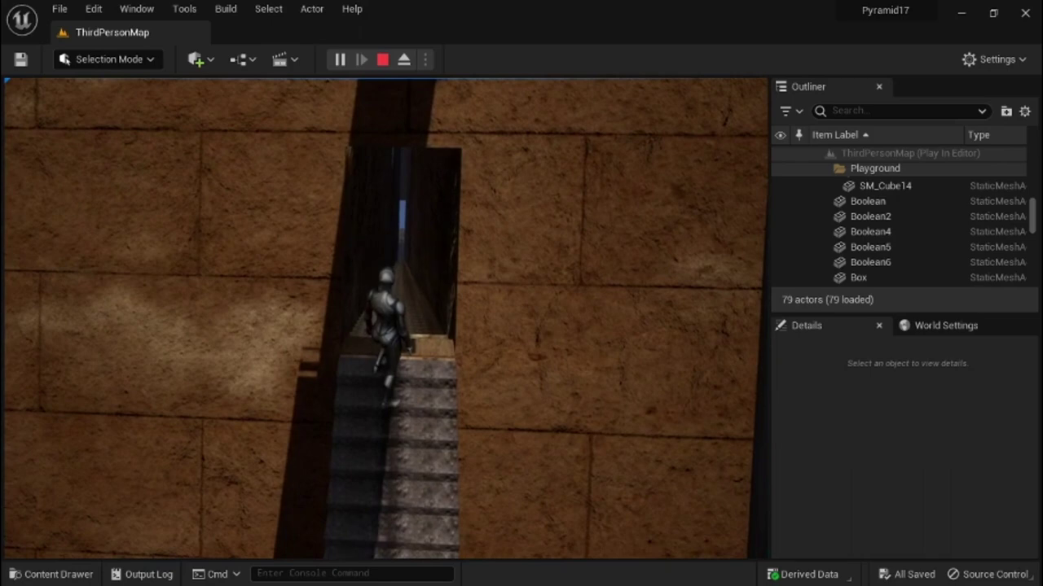
- Walk the character through the dark passage and onto the narrow inner stairway
key("w")
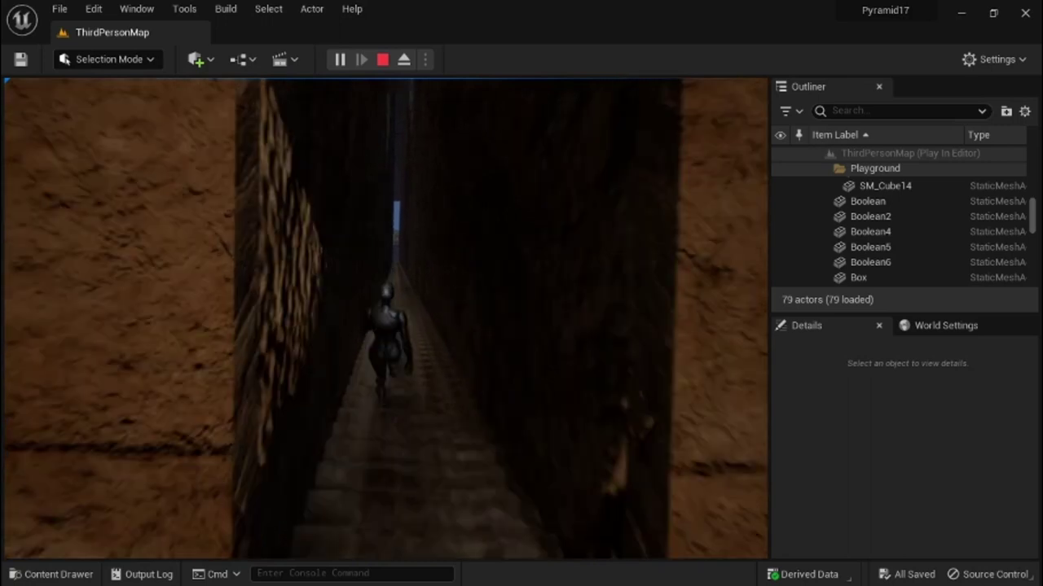
key("w")
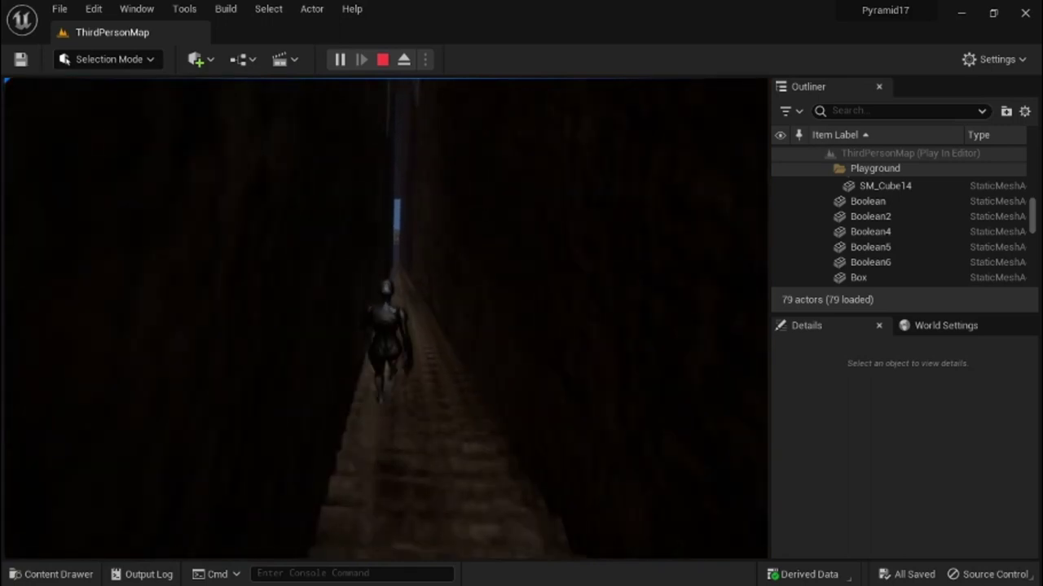
key("w")
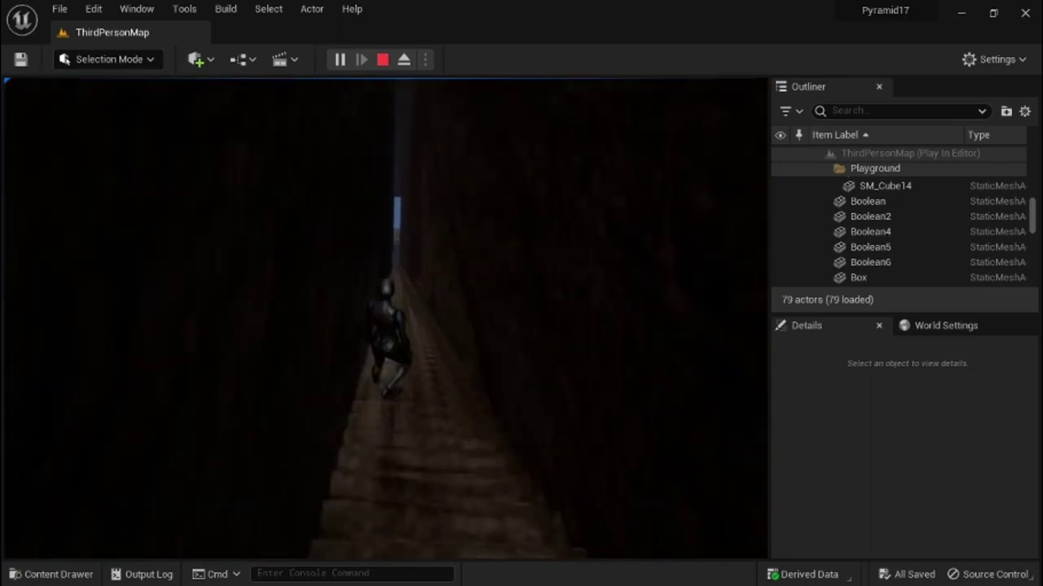
key("w")
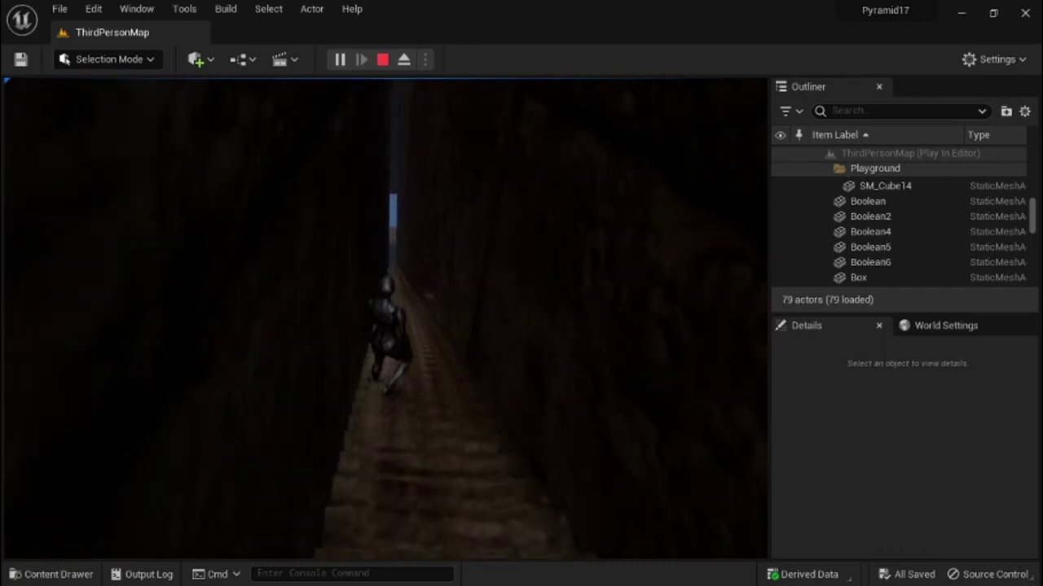
key("w")
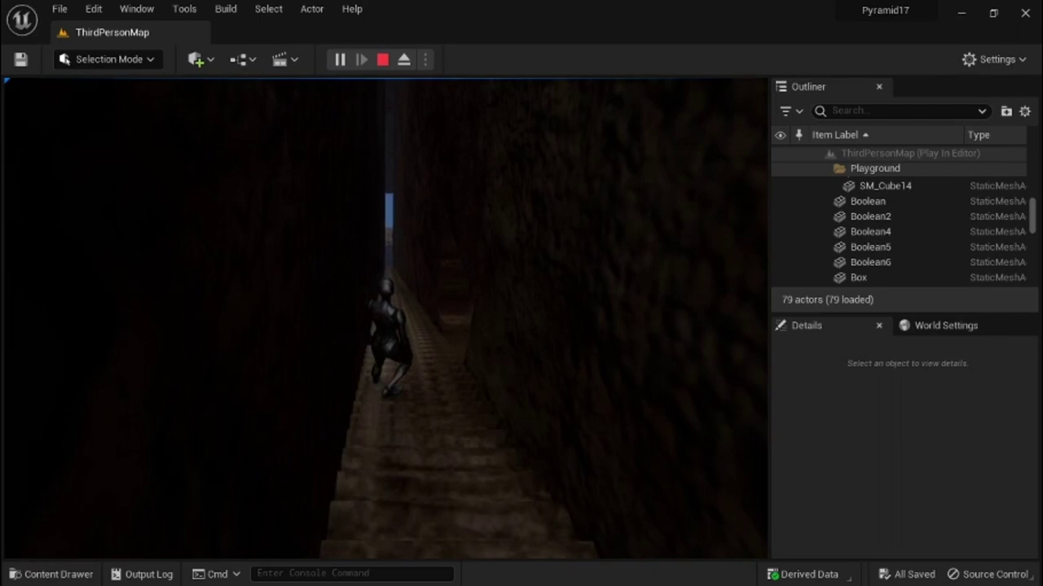
key("w")
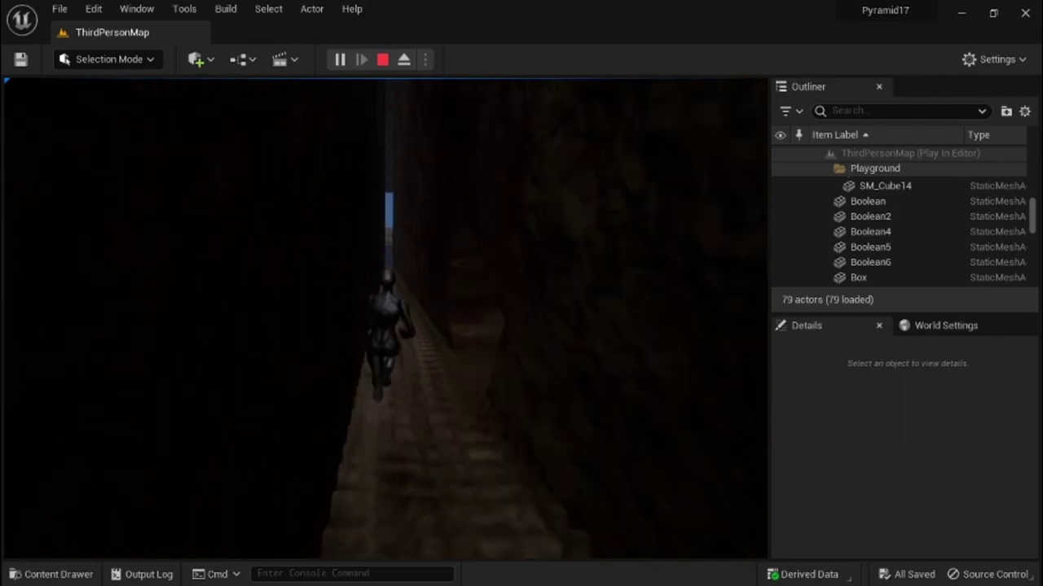
key("w")
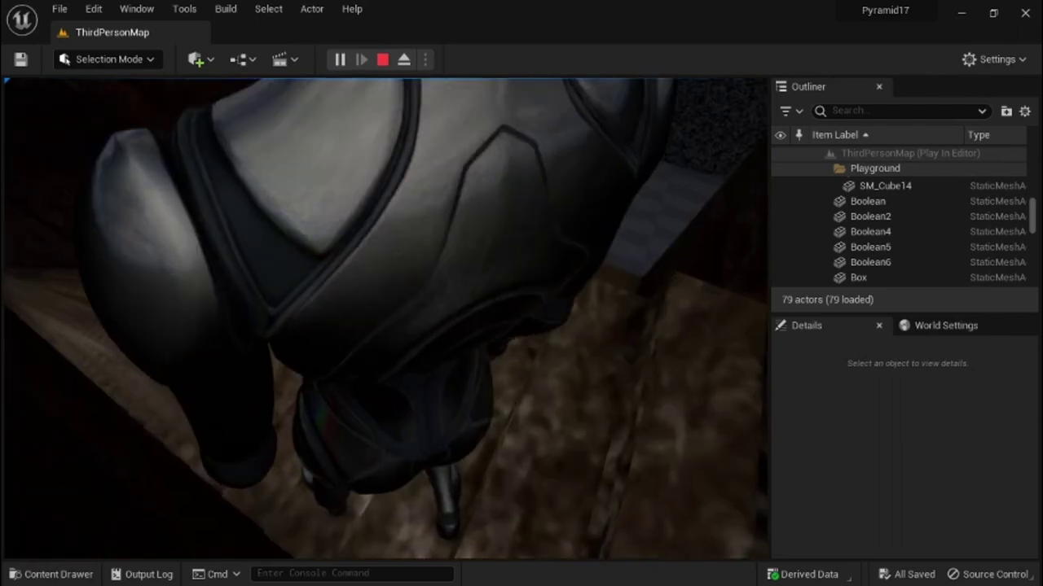
key("w")
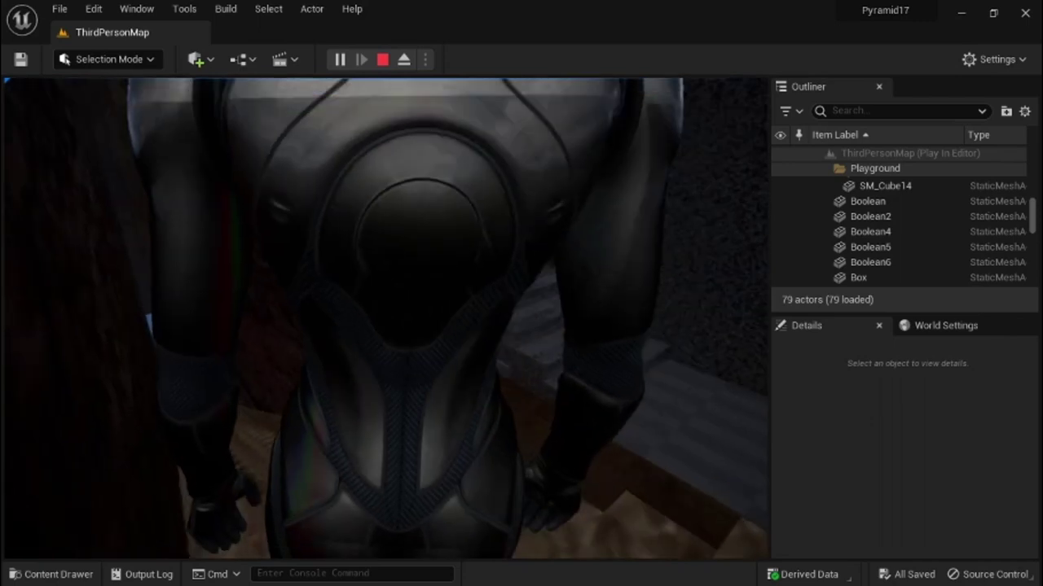
key("w")
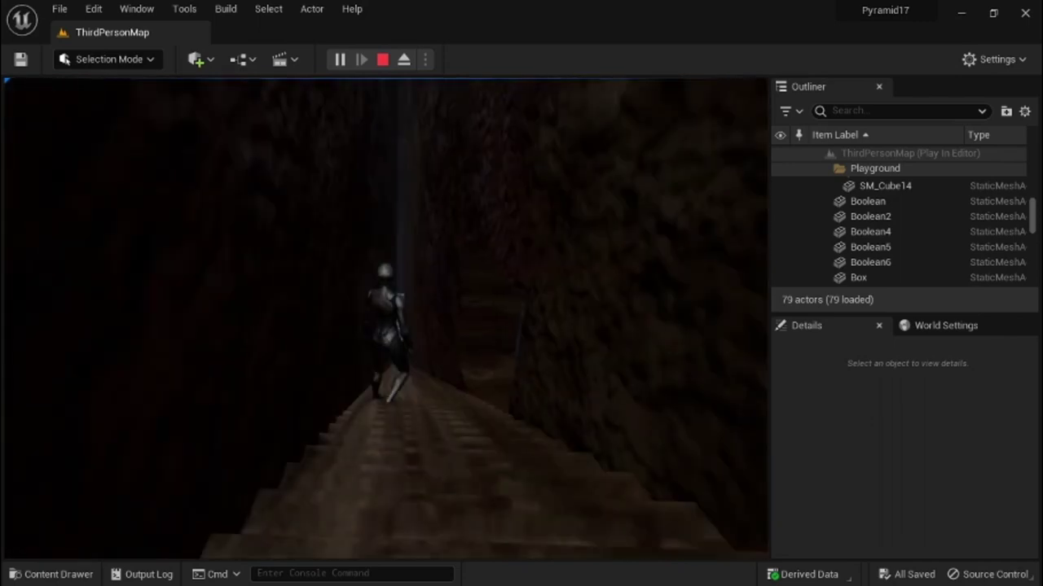
key("w")
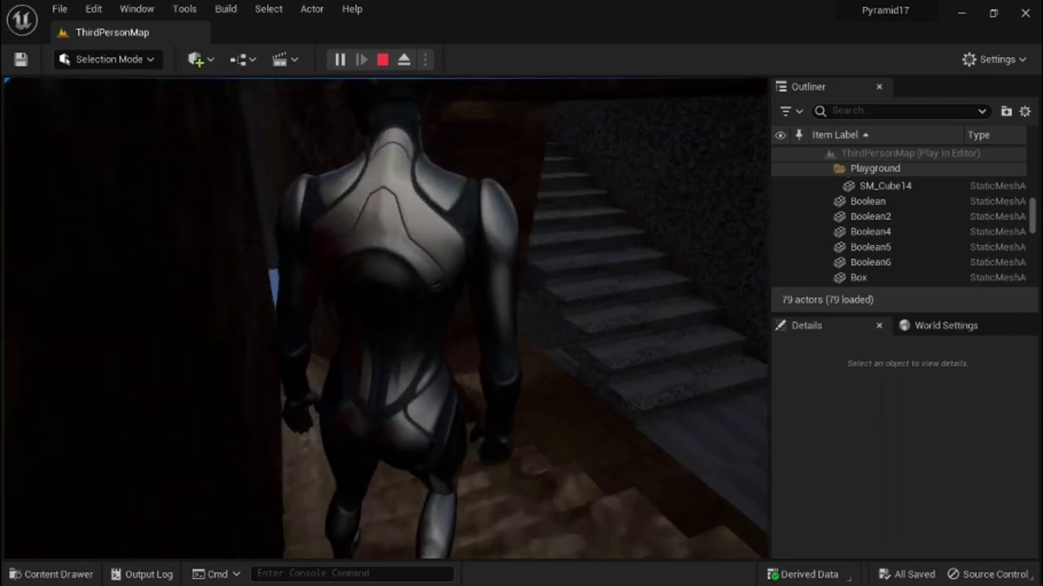
key("w")
key("w")
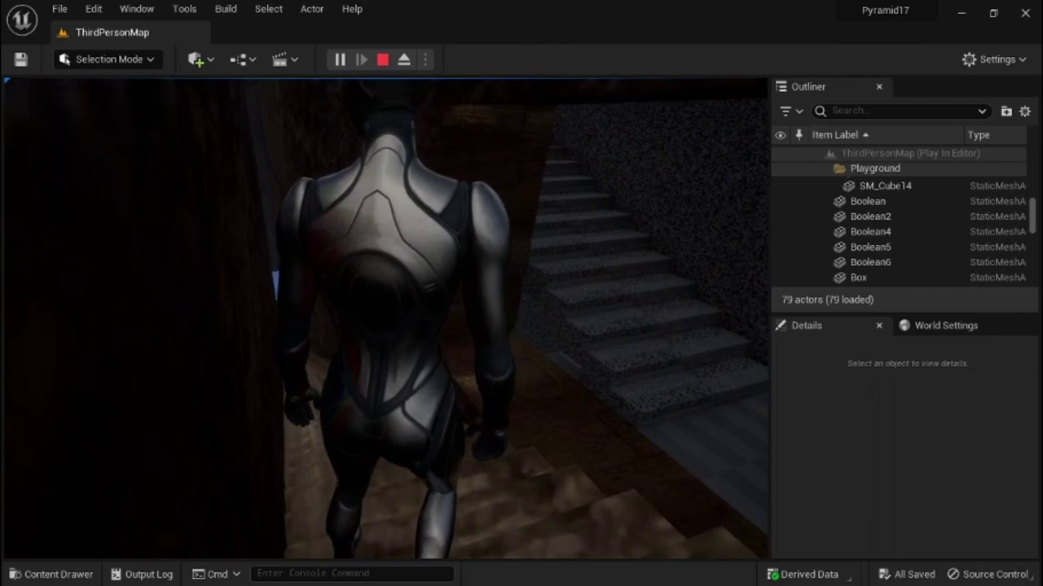
key("w")
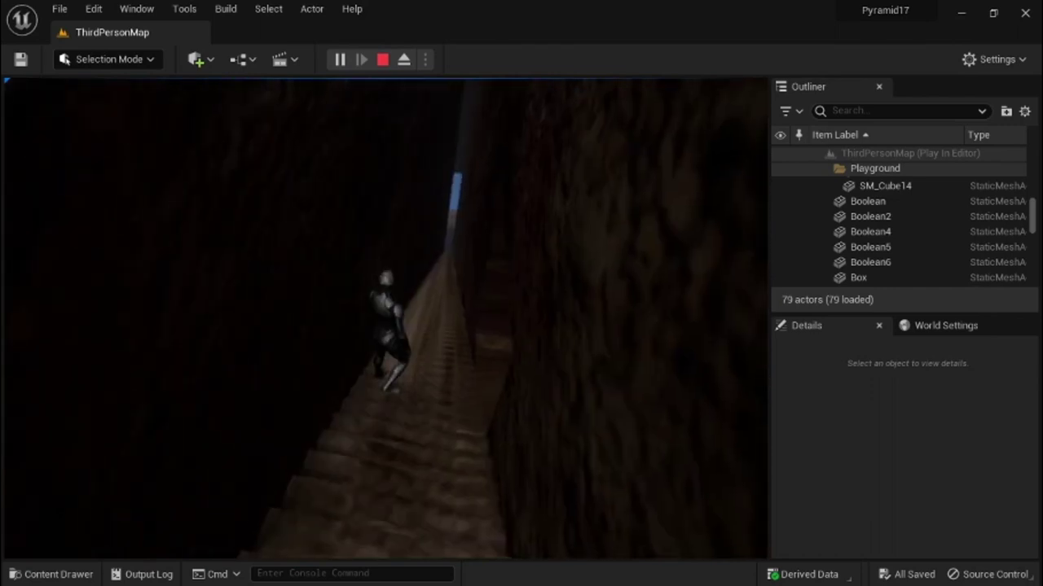
key("w")
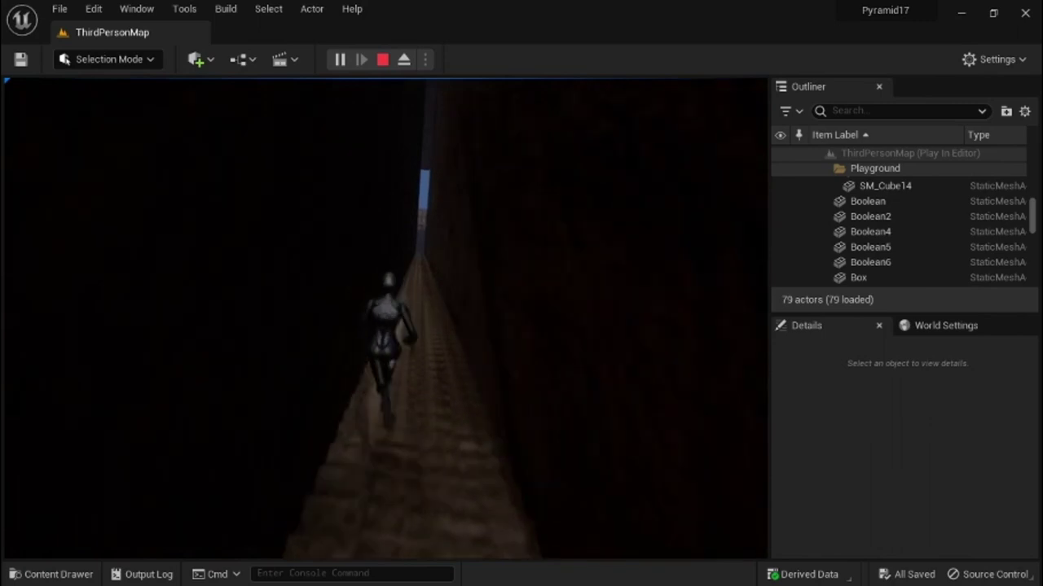
key("w")
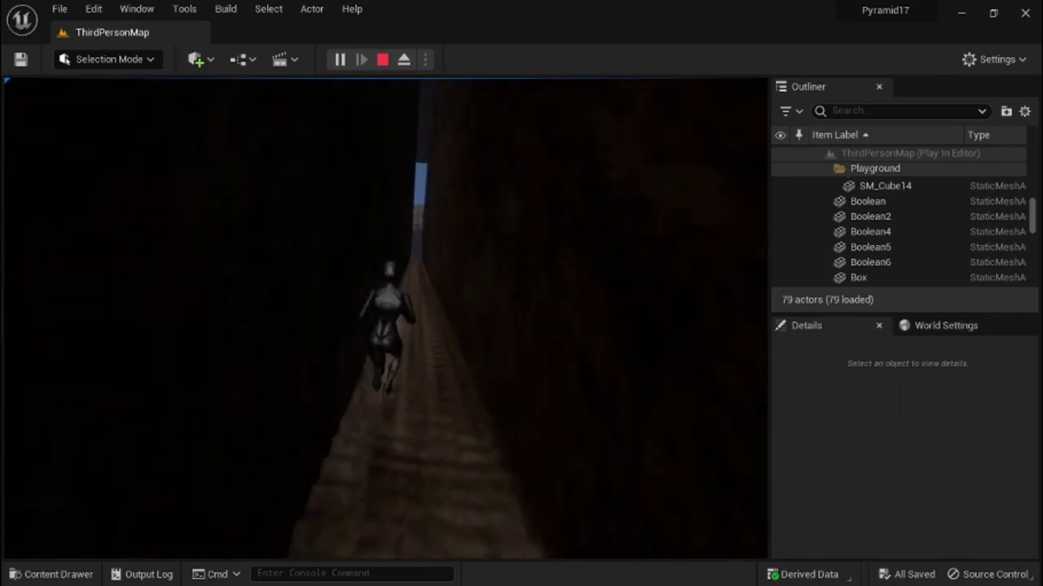
key("w")
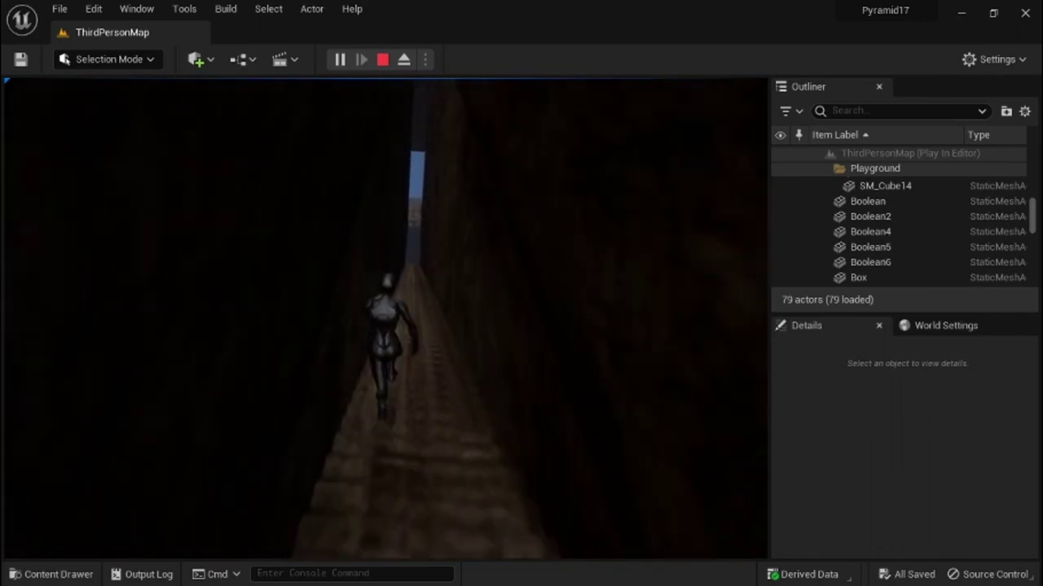
- Climb the rest of the narrow stairway, cross the stone summit platform, and enter the dark corridor
key("w")
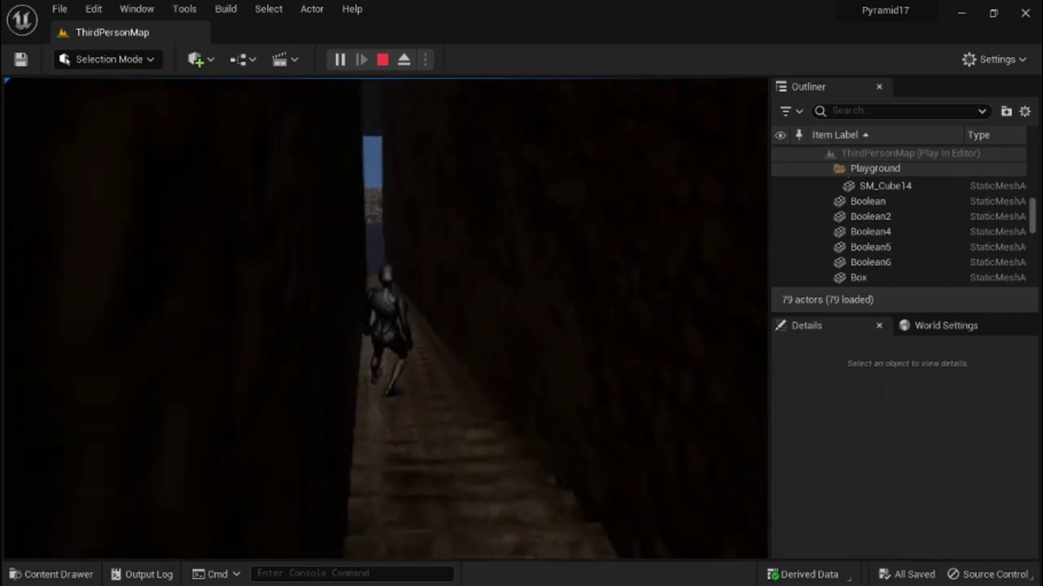
key("w")
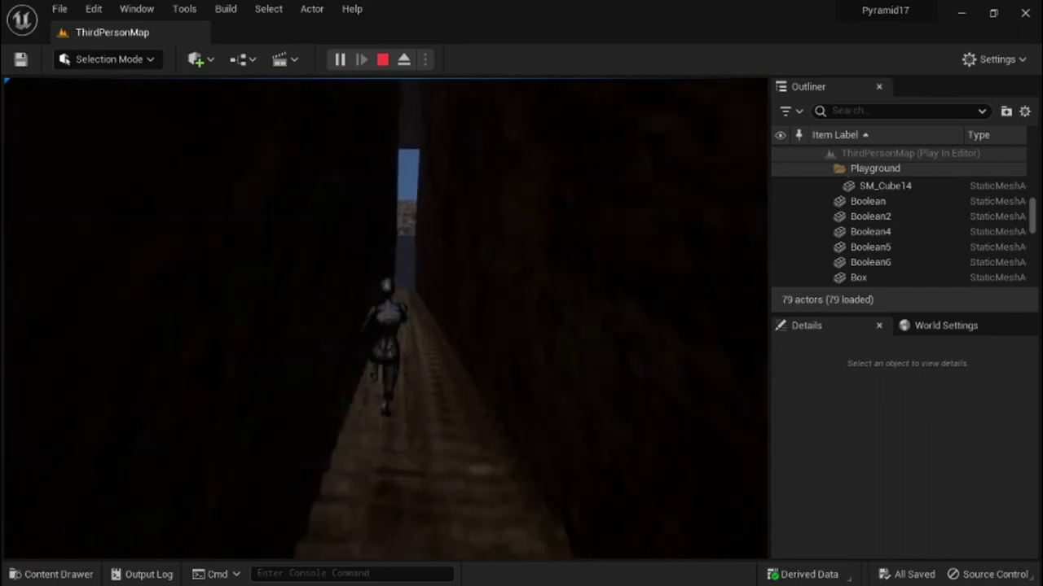
key("w")
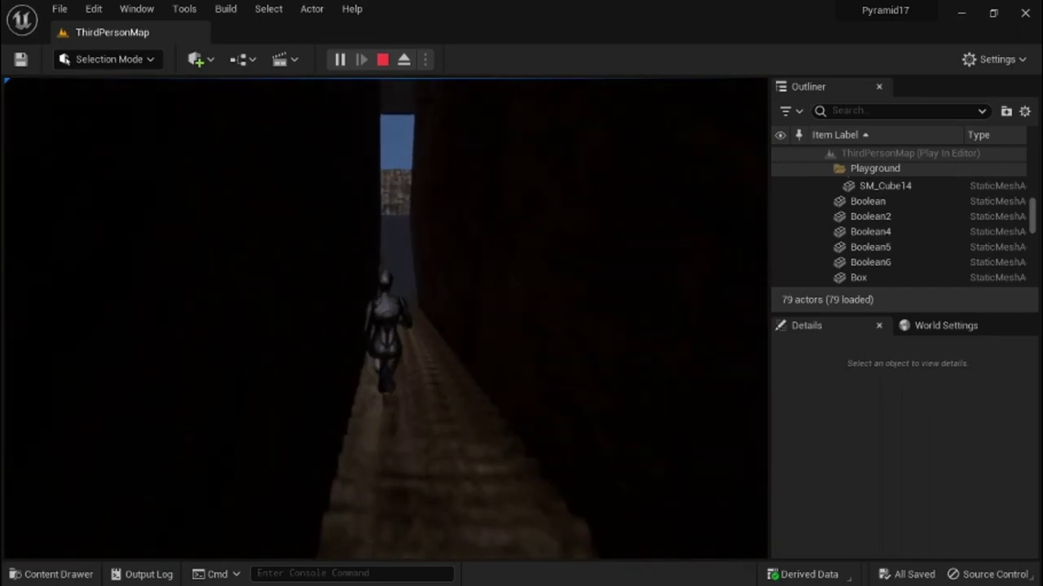
key("w")
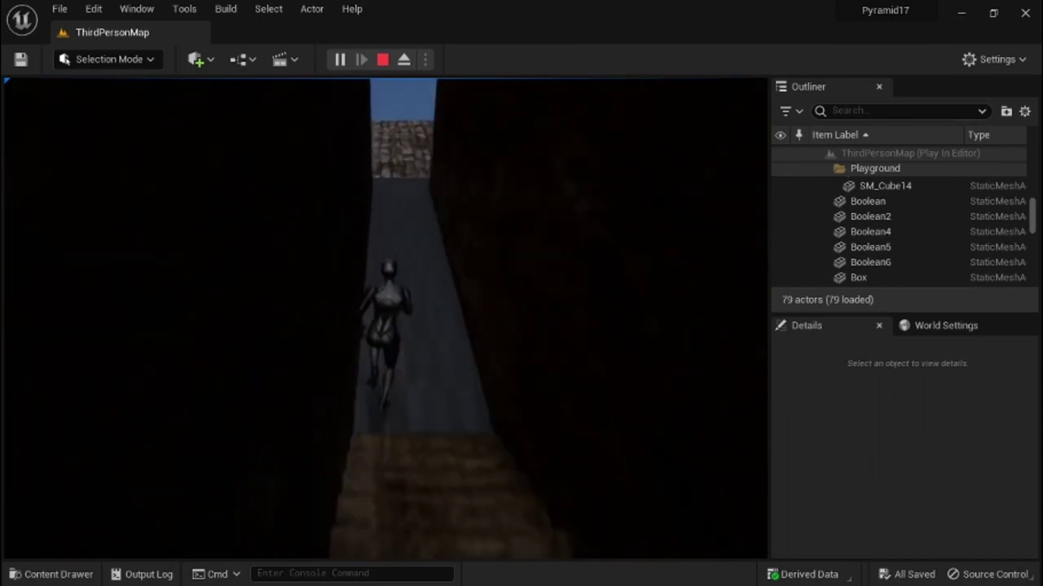
key("w")
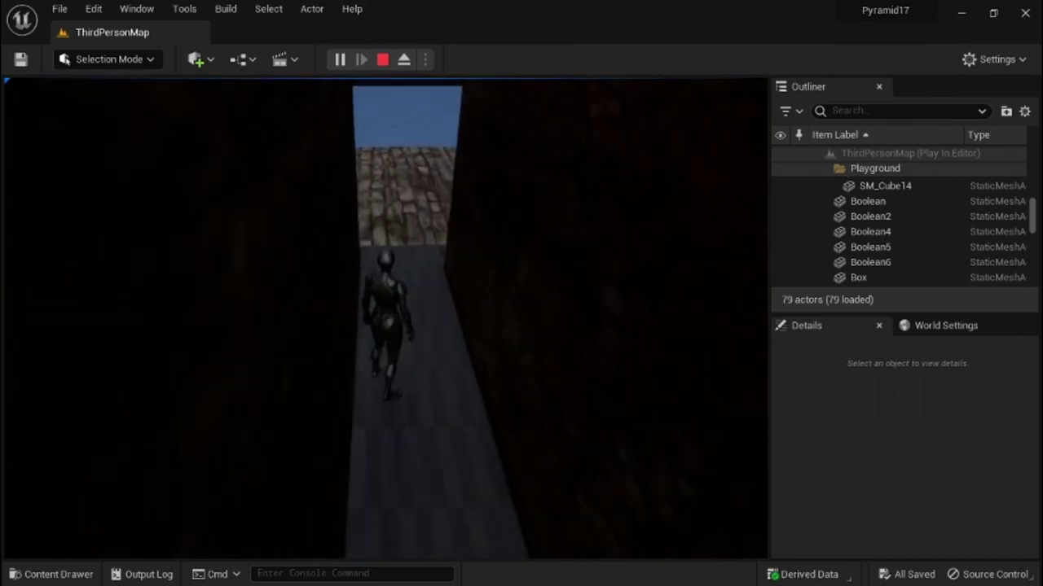
key("w")
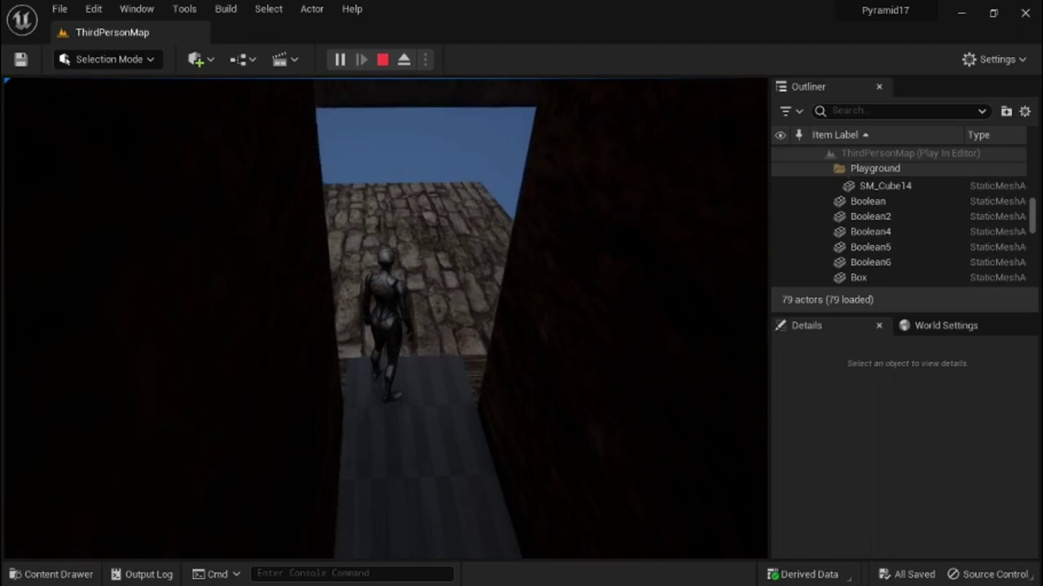
key("w")
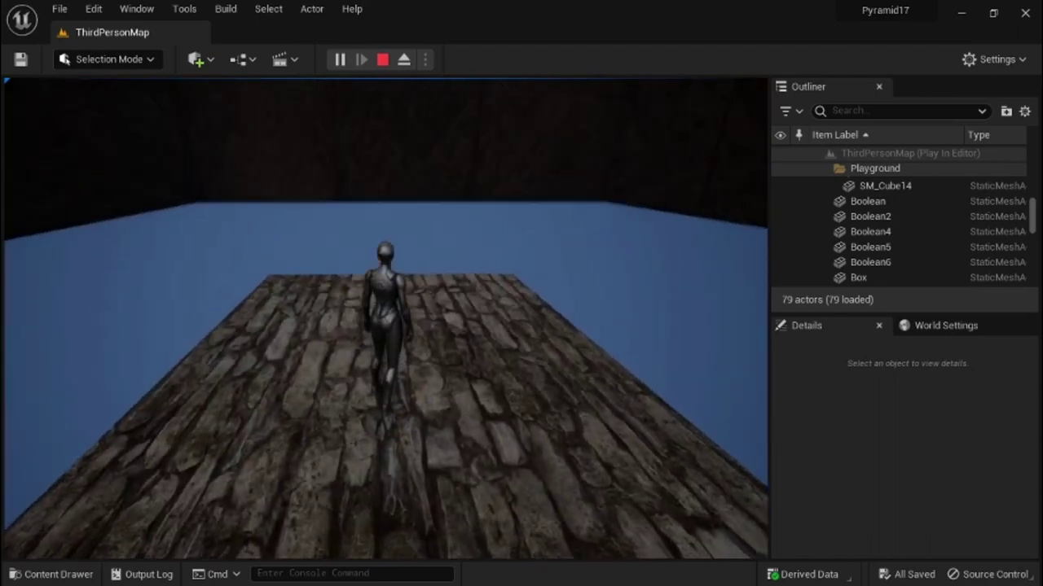
key("w")
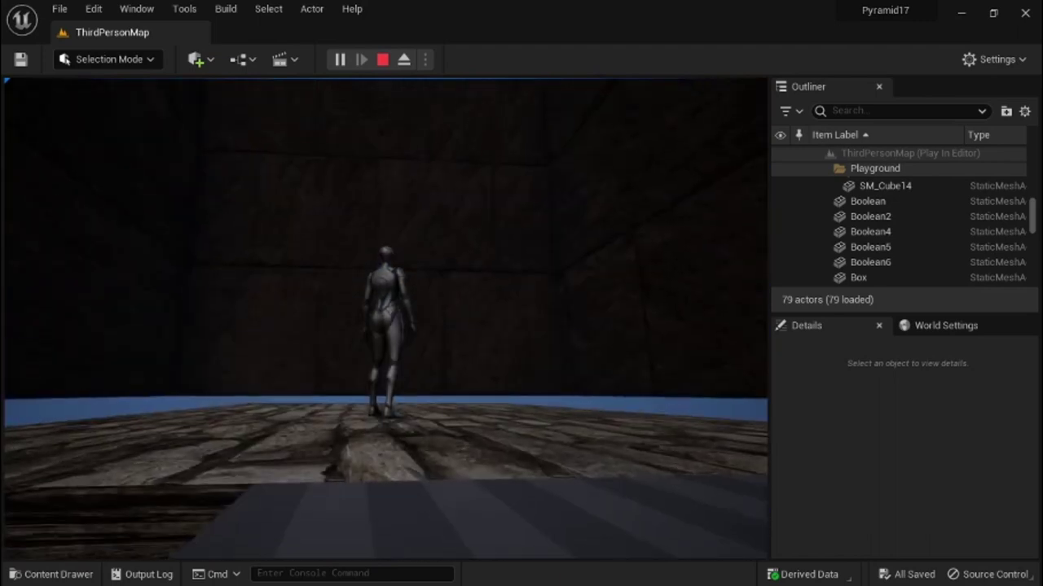
key("w")
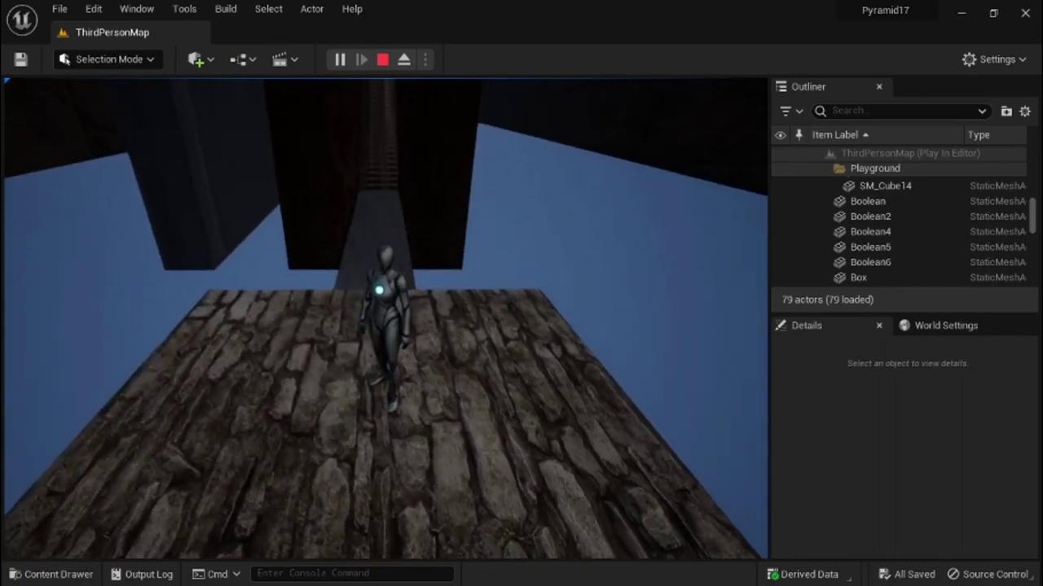
key("w")
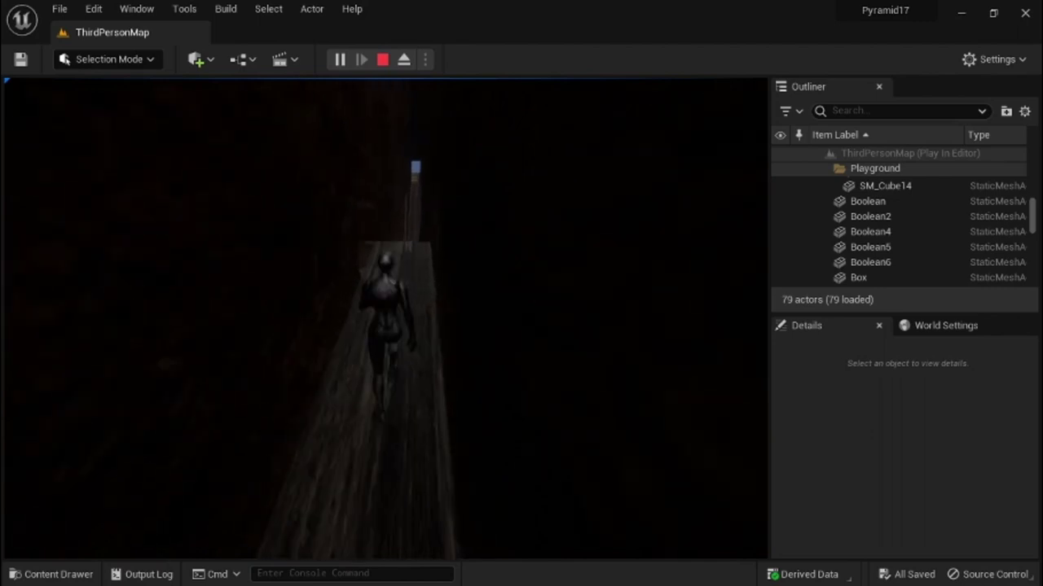
- Follow the dark walkway to the right and start down the inner stairs
key("w")
key("w")
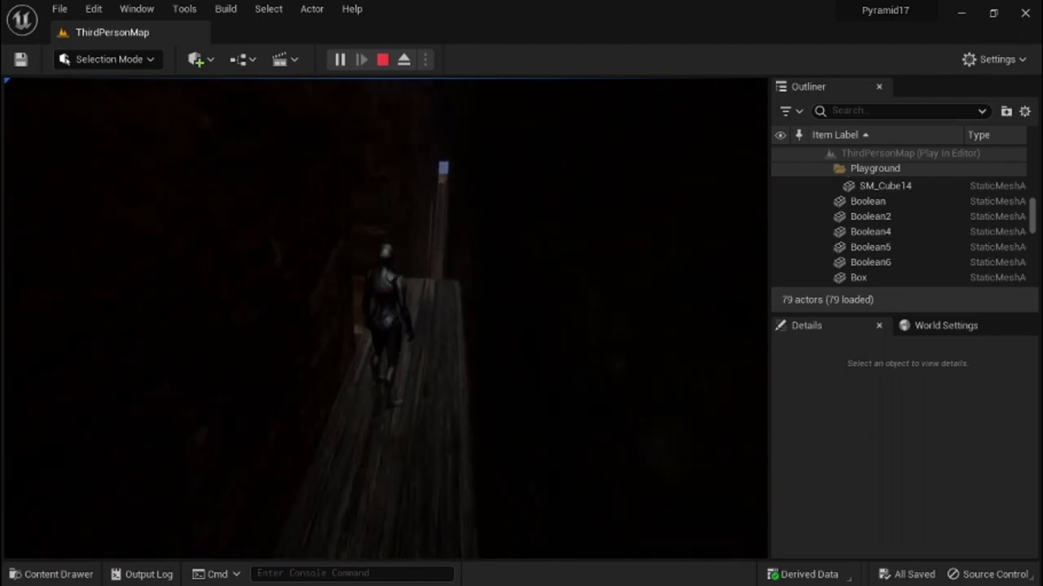
key("w")
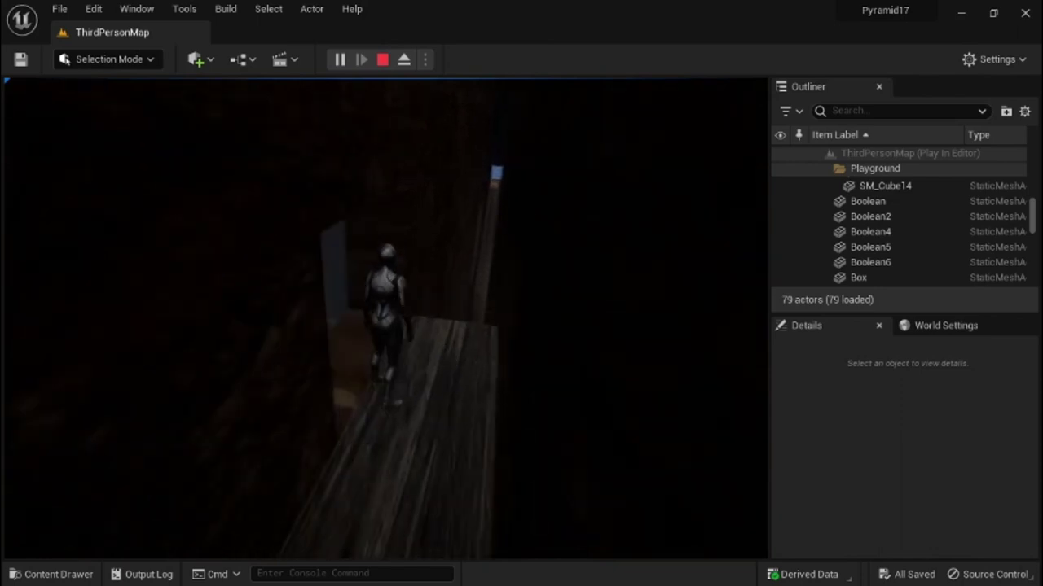
key("w")
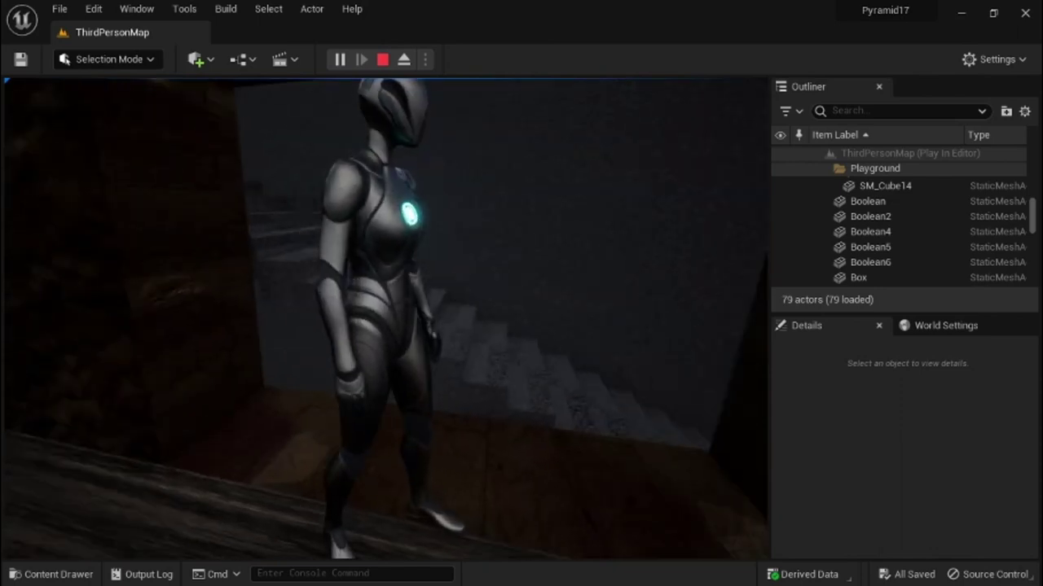
key("w")
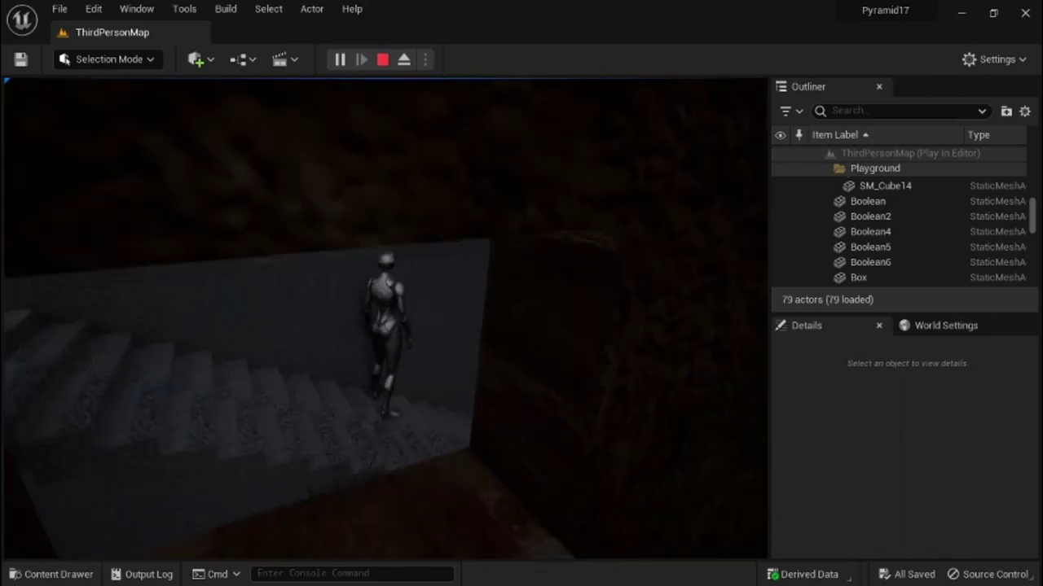
key("w")
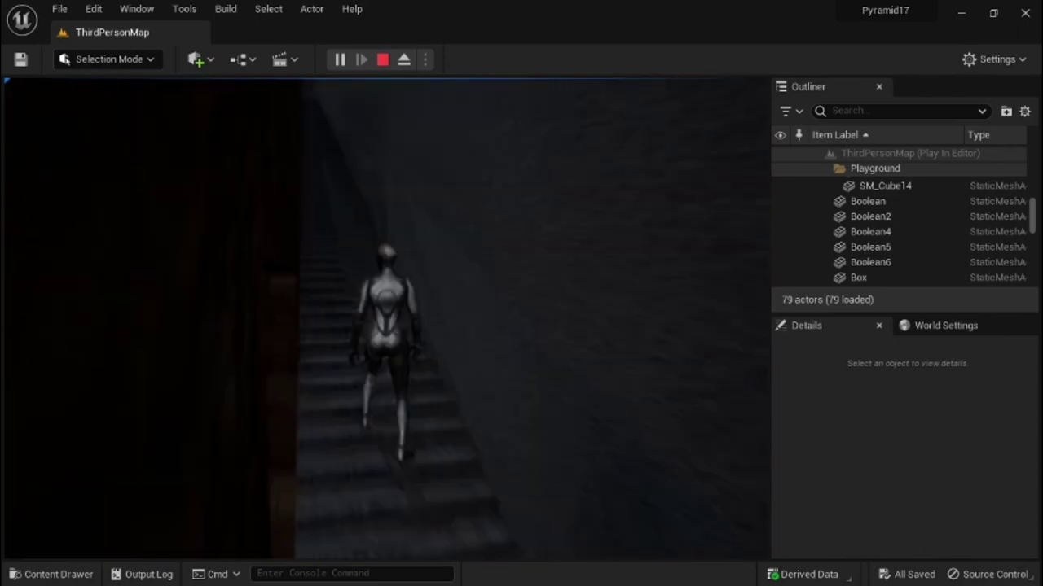
key("w")
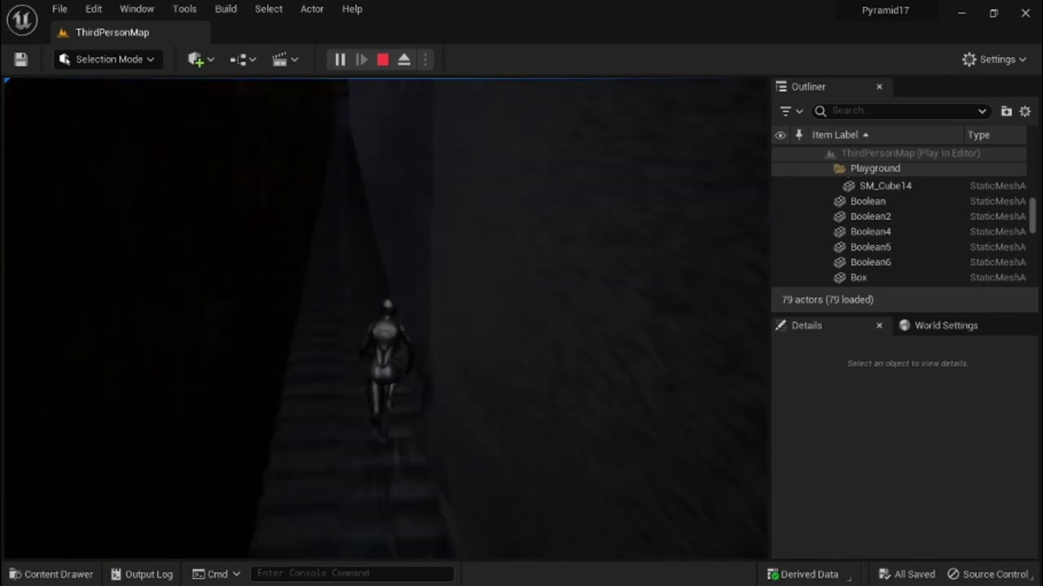
- Descend to the bottom of the stairs and walk the wooden corridor toward the lit doorway
key("w")
key("w")
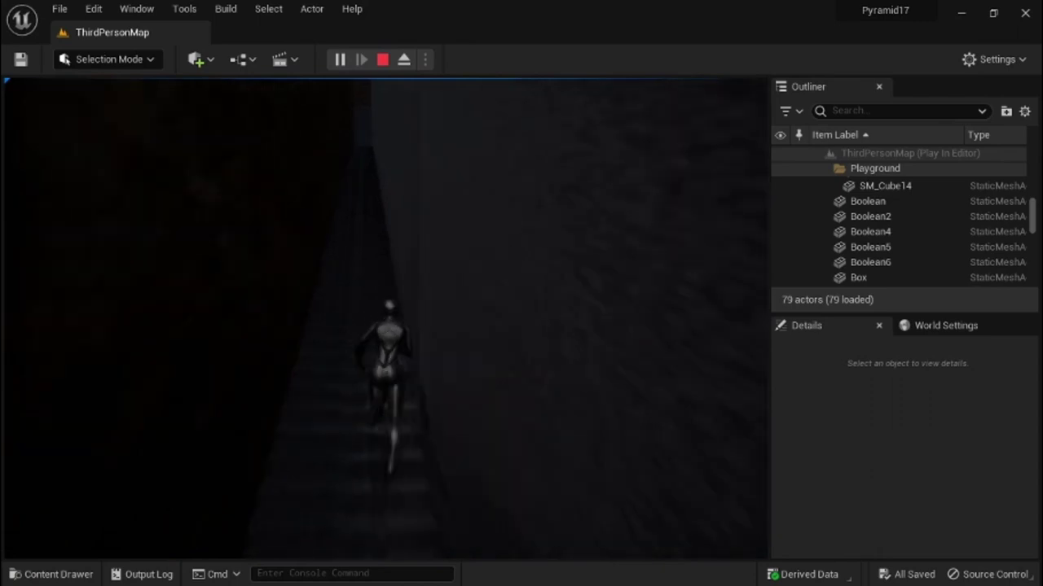
key("w")
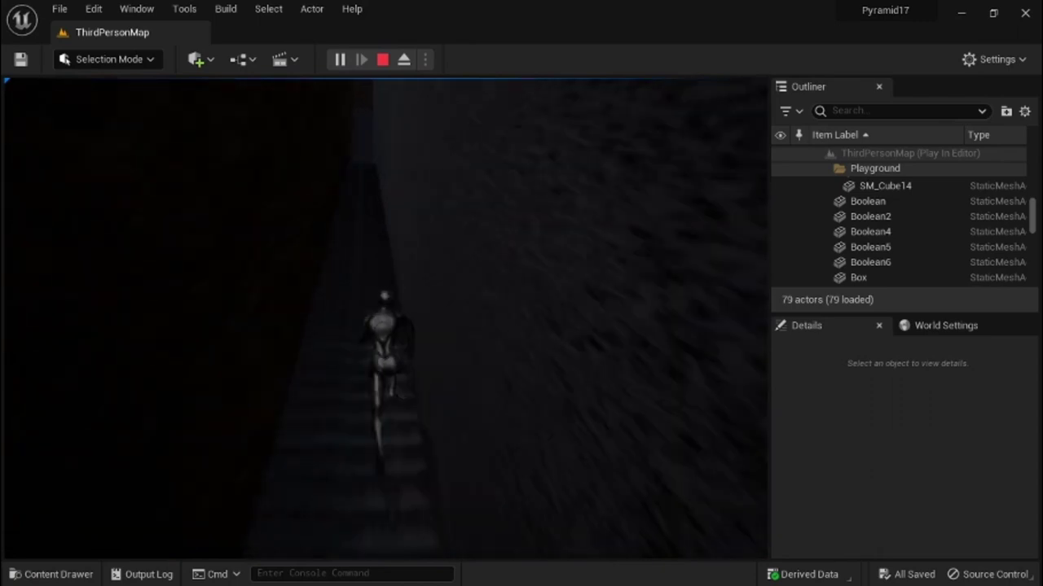
key("w")
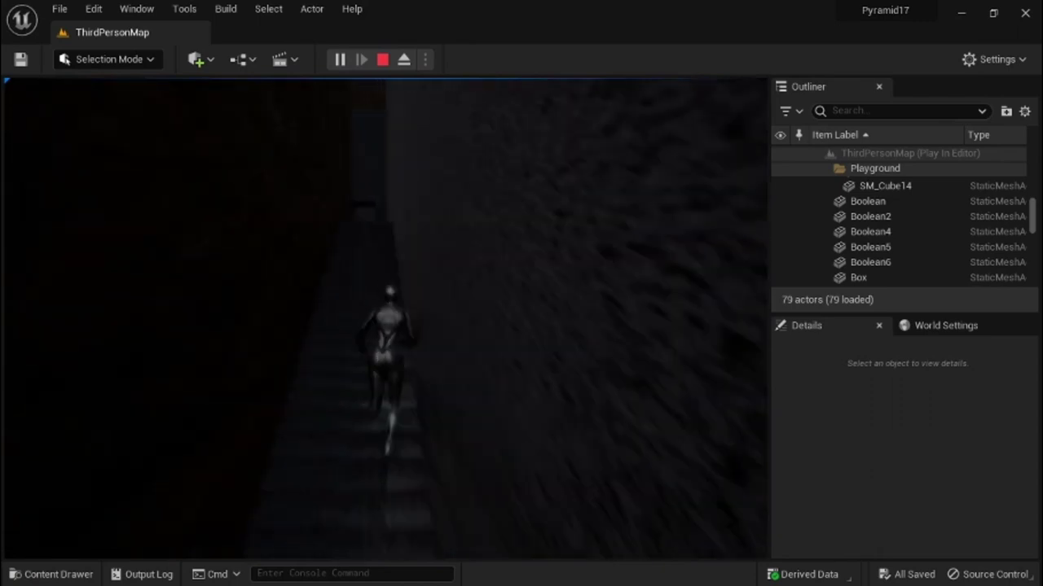
key("w")
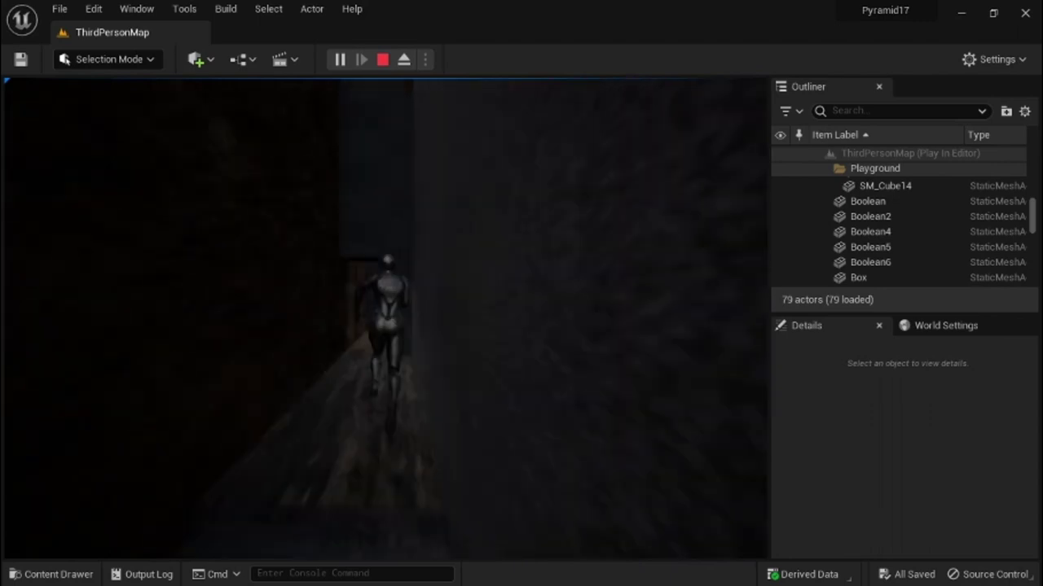
key("w")
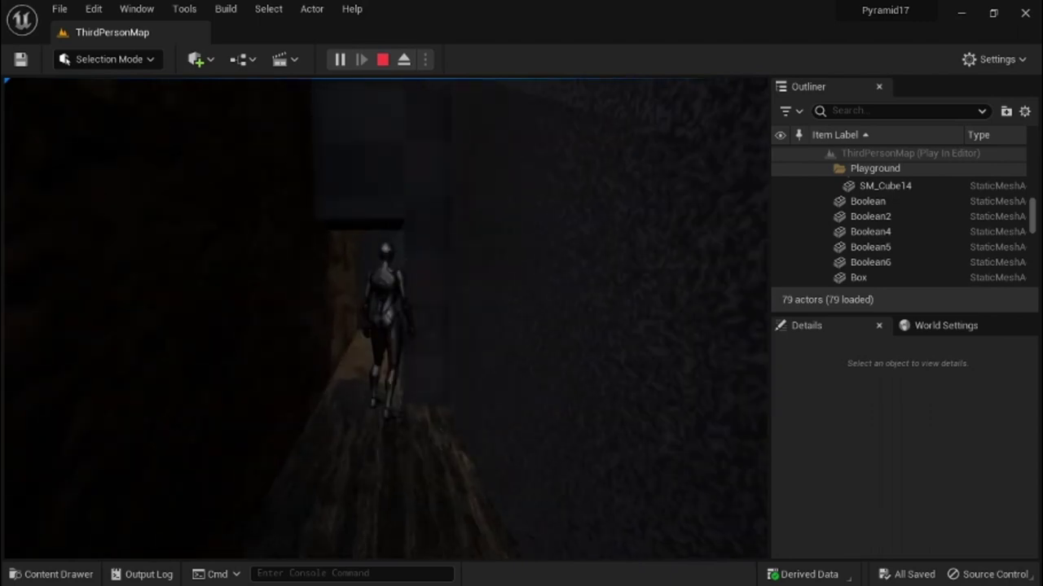
key("w")
key("w")
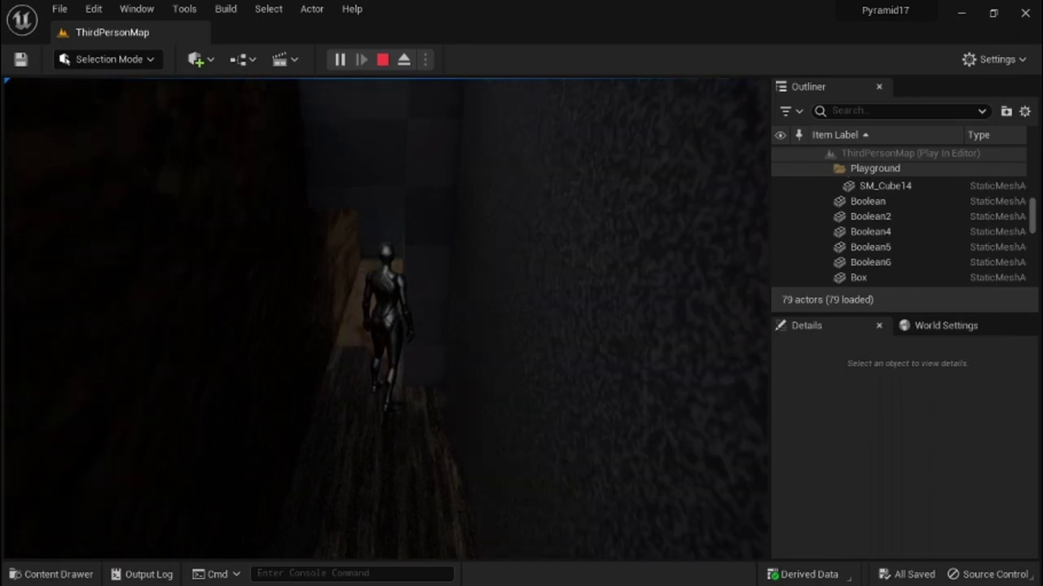
key("w")
key("w")
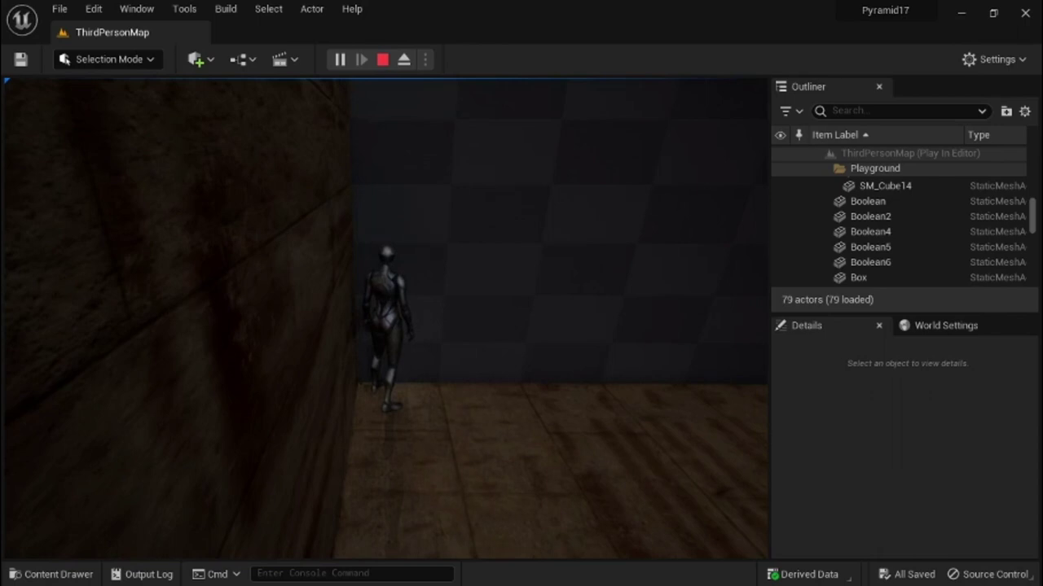
- Walk along the chamber walls across the wooden floor, then strafe left toward the dark corridor
key("w")
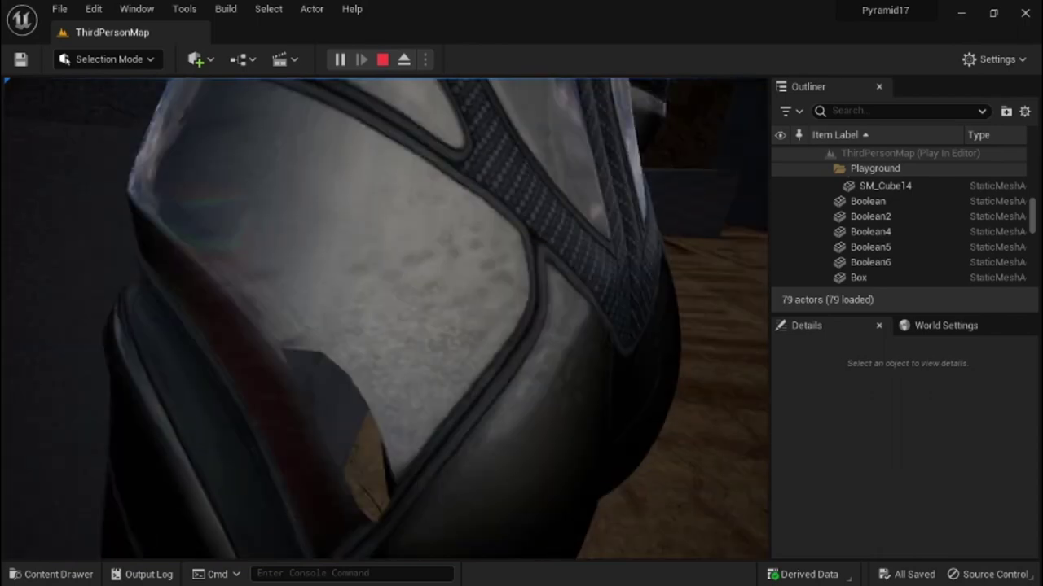
key("w")
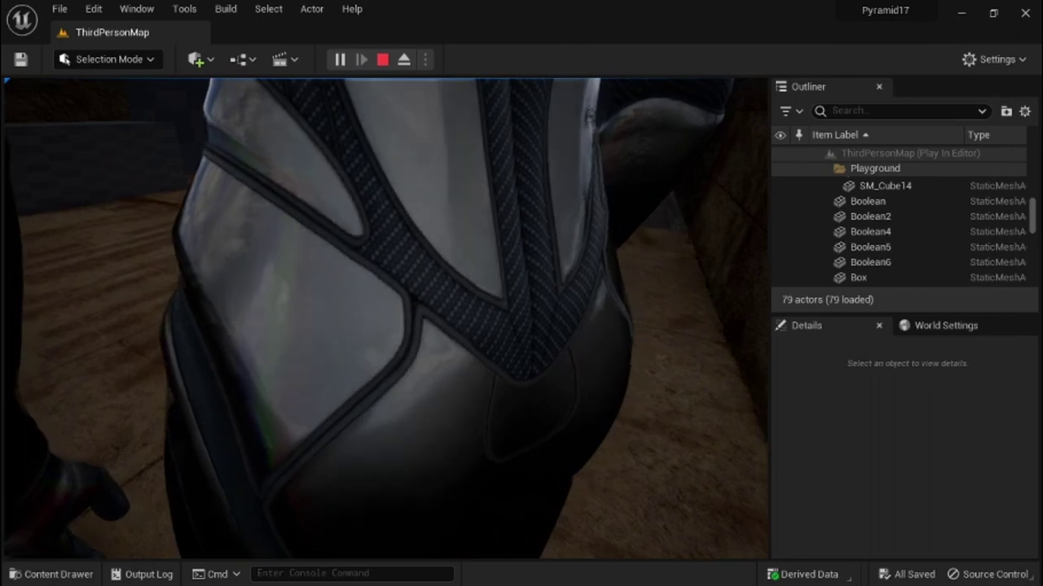
key("w")
key("w")
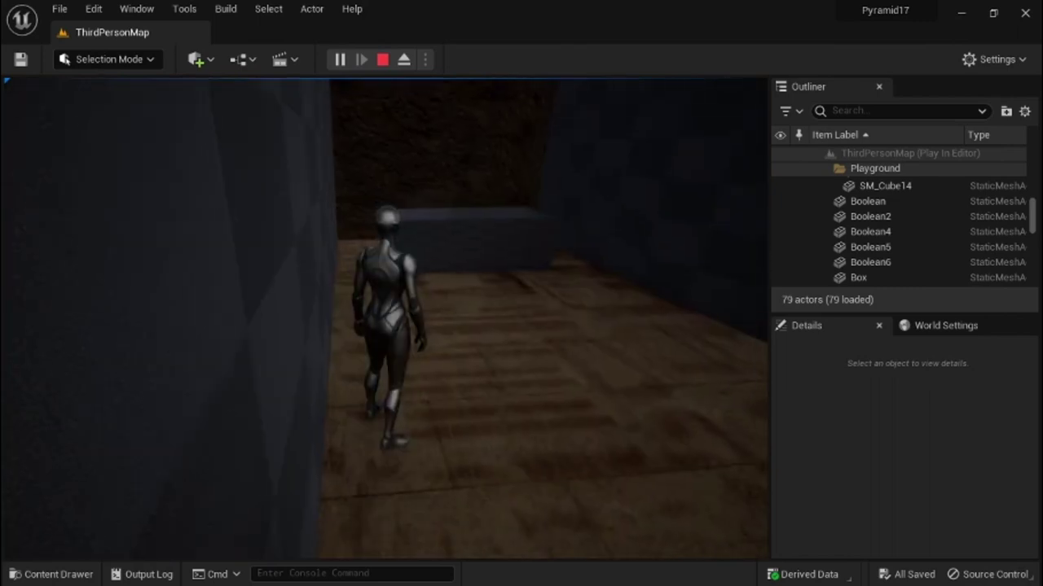
key("w")
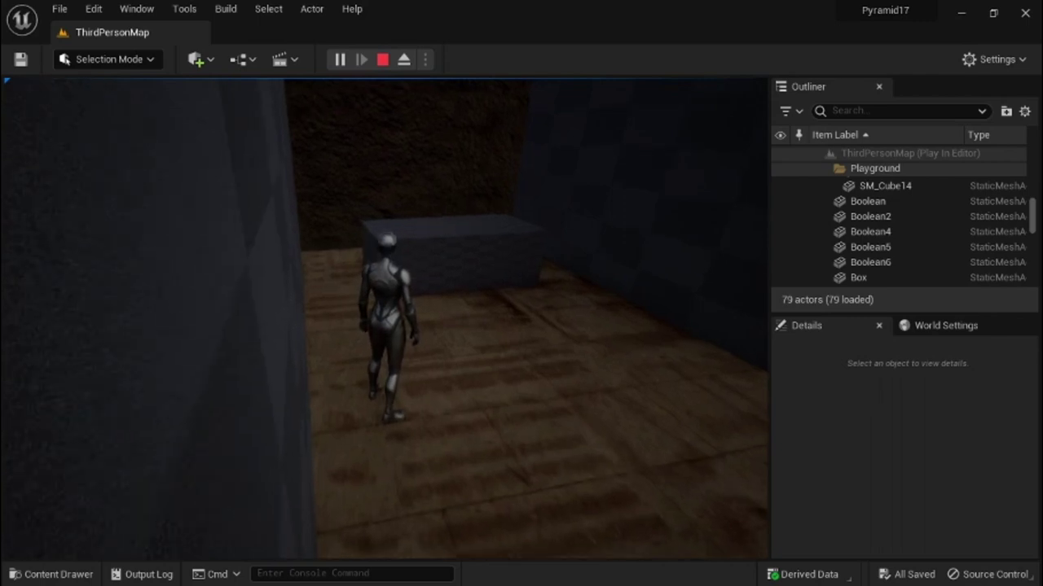
key("w")
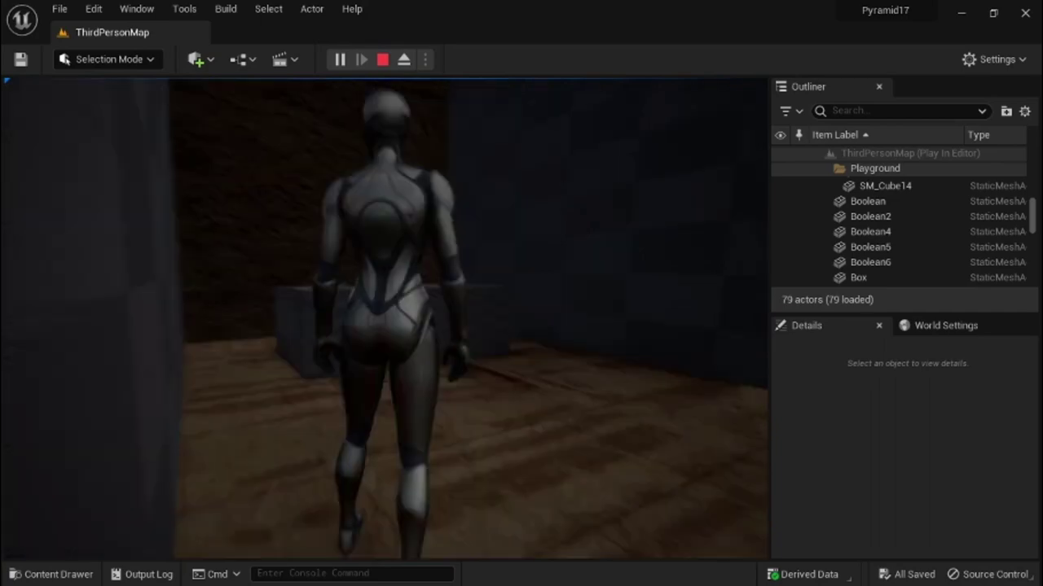
key("a")
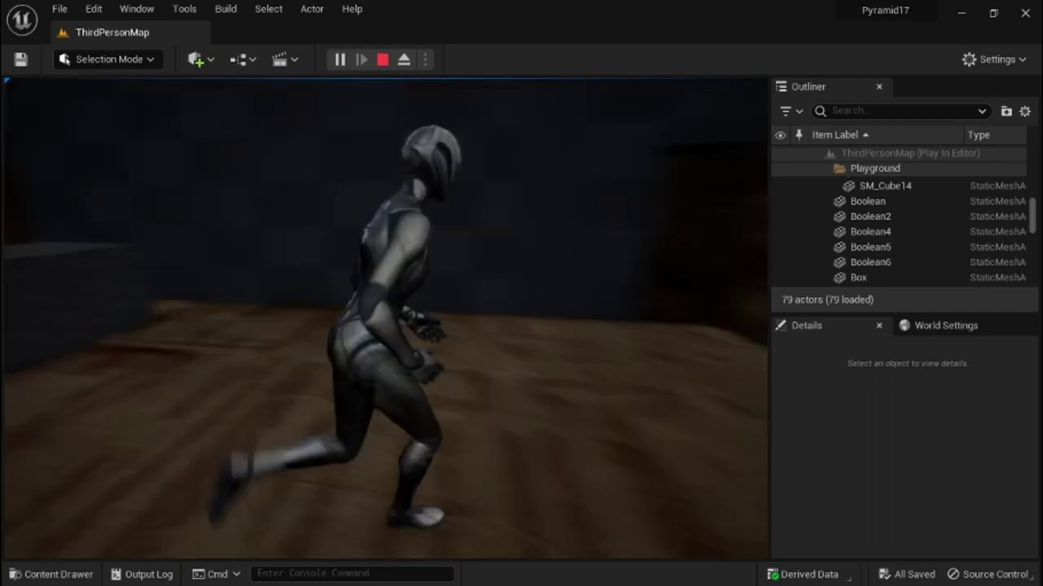
key("w")
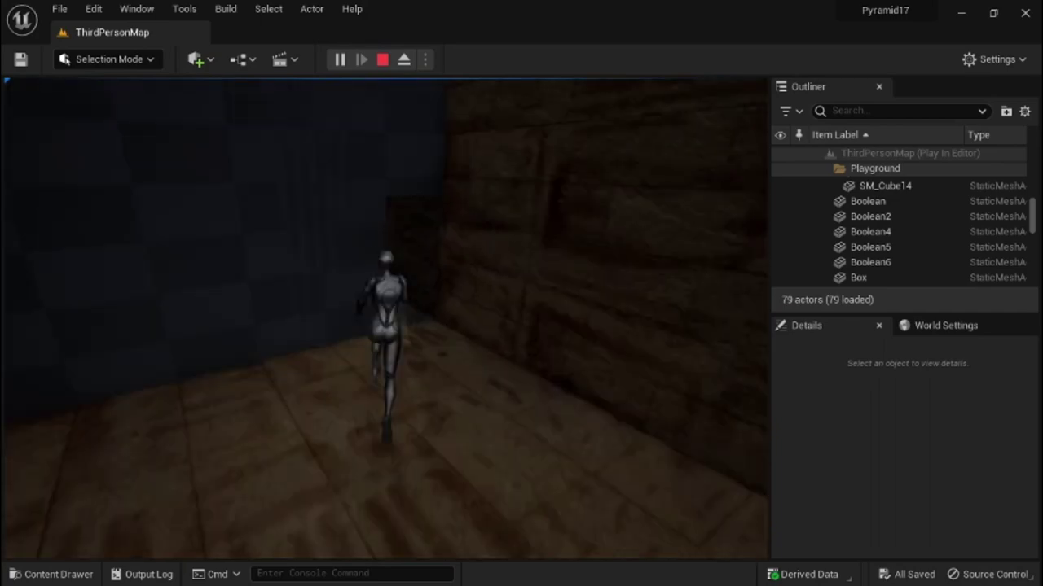